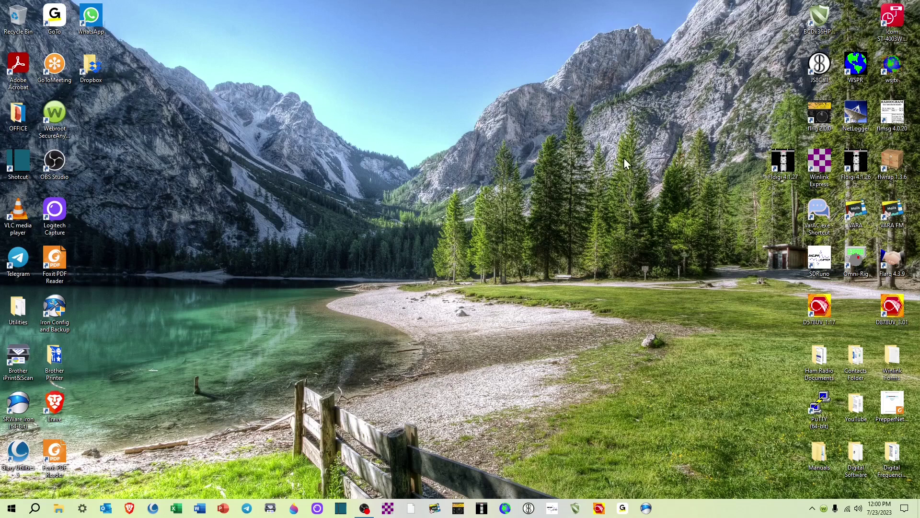
# Step: Open the classic Sound control panel from the system sound settings and close the Settings window
pyautogui.rightClick(859, 510)
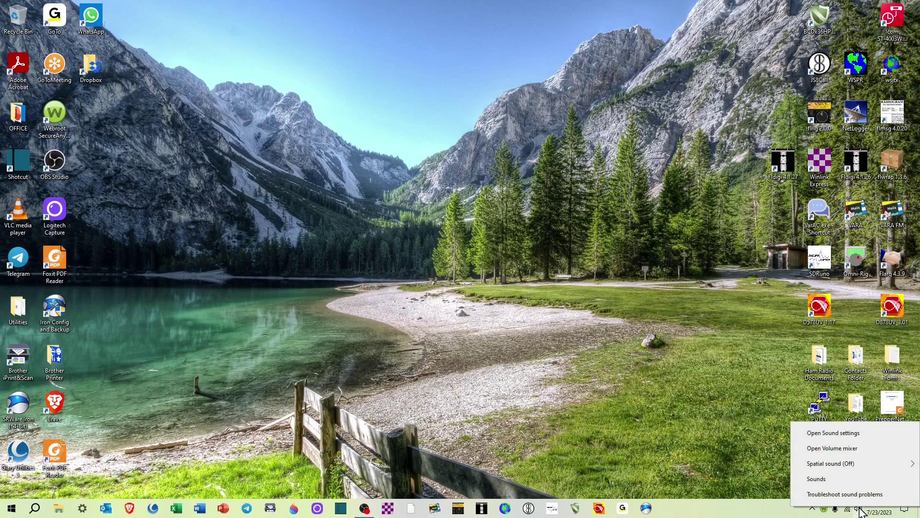
pyautogui.click(834, 433)
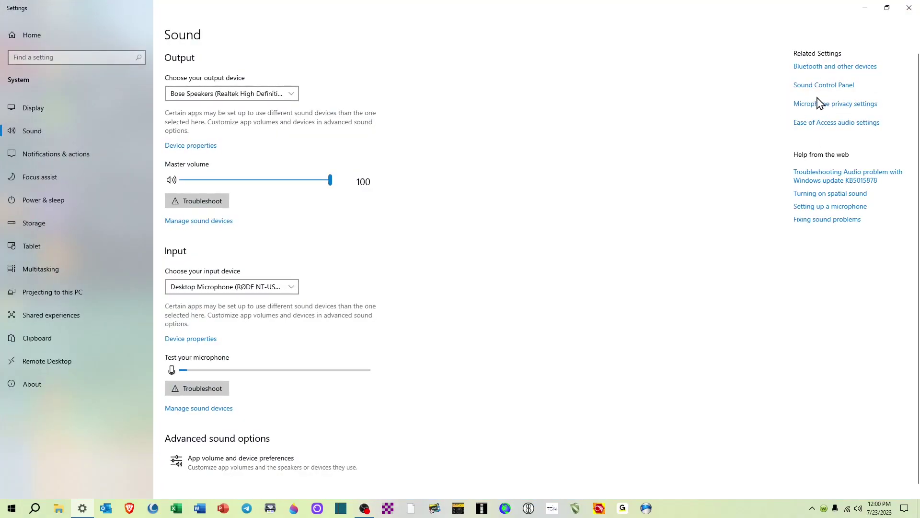
pyautogui.click(819, 90)
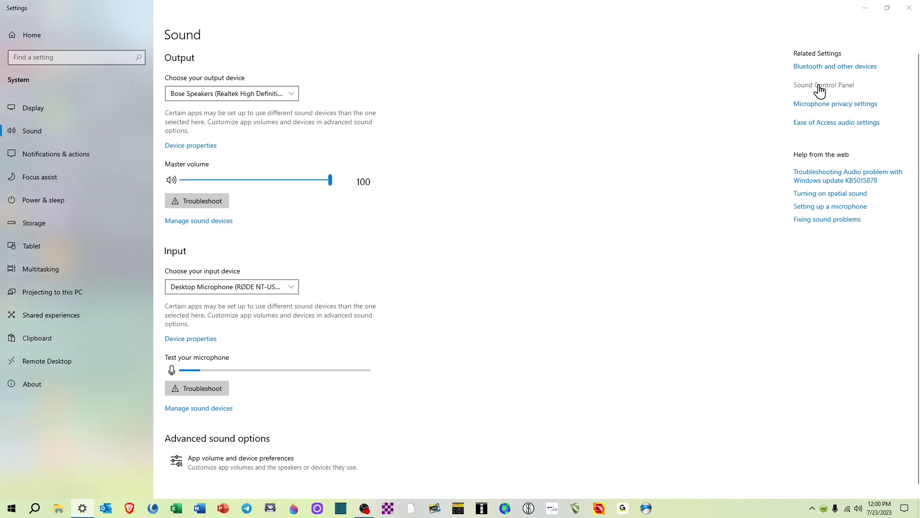
pyautogui.click(910, 9)
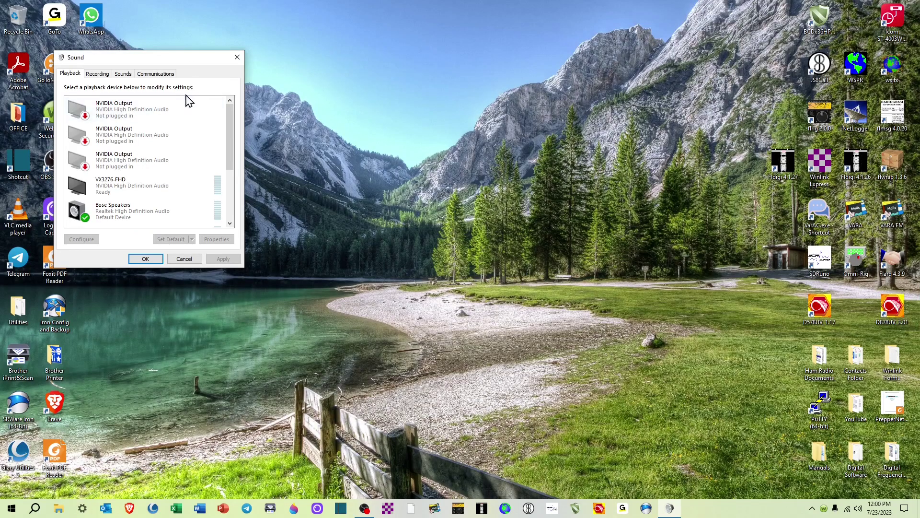
# Step: Review the USB Codec Speakers playback properties: levels, enhancements, default format and spatial sound
pyautogui.moveTo(230, 113); pyautogui.dragTo(247, 184)
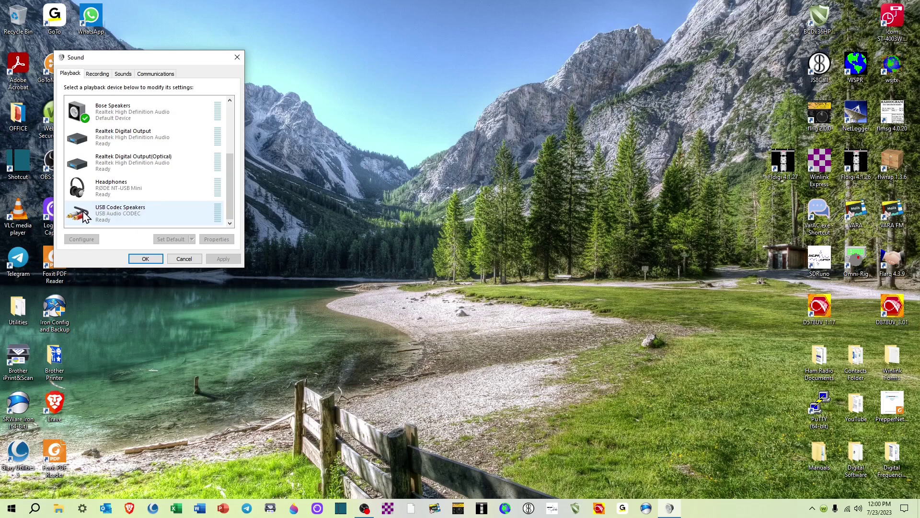
pyautogui.click(124, 211)
pyautogui.click(215, 238)
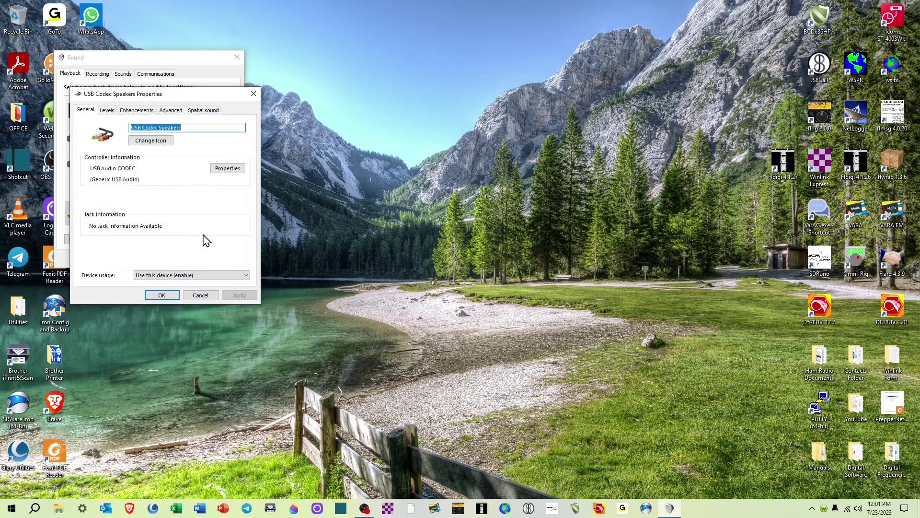
pyautogui.click(107, 113)
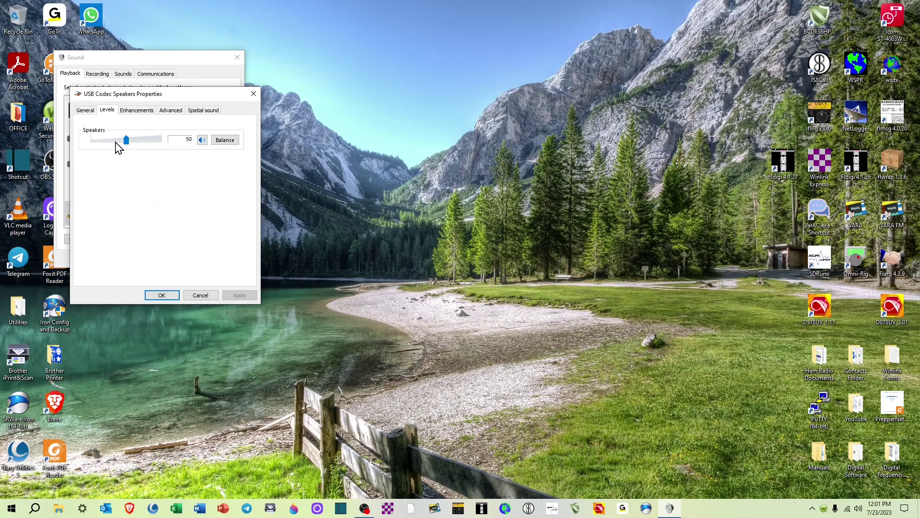
pyautogui.click(136, 110)
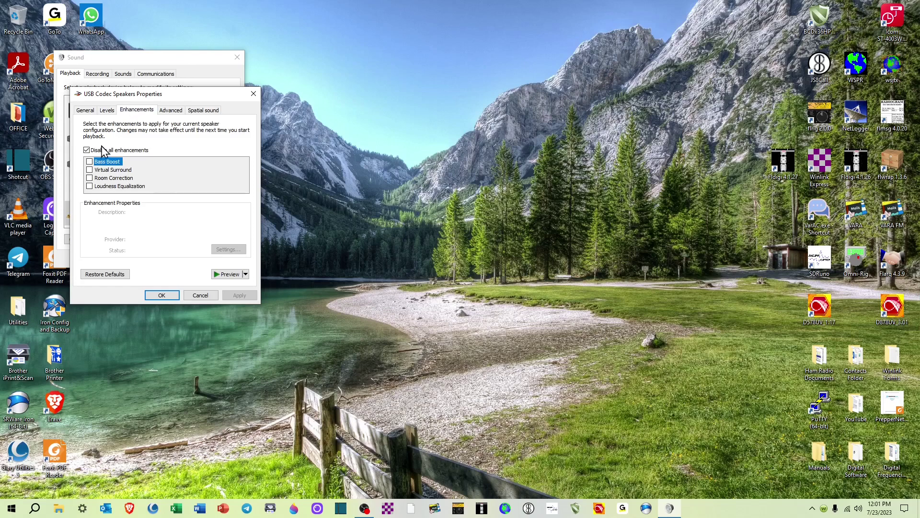
pyautogui.click(171, 113)
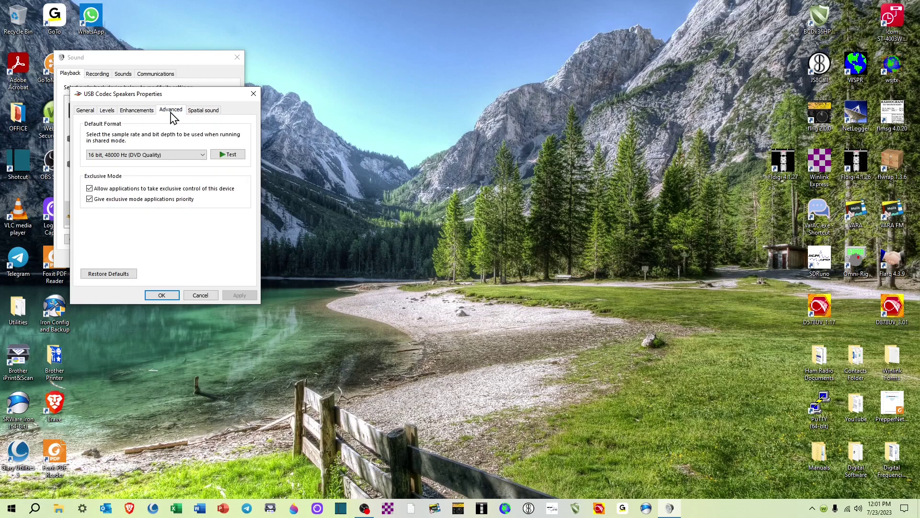
pyautogui.click(205, 112)
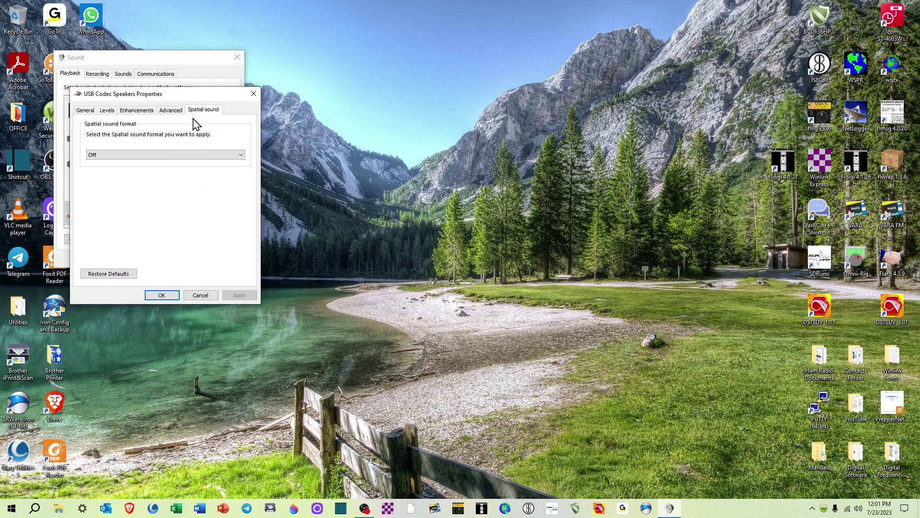
pyautogui.click(163, 297)
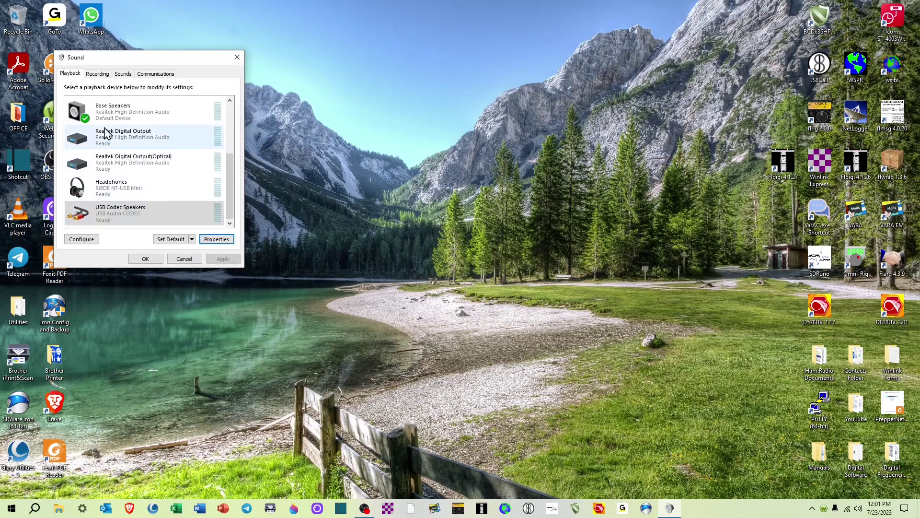
# Step: Review the USB Codec Microphone recording properties: listen option, level and default format
pyautogui.click(97, 74)
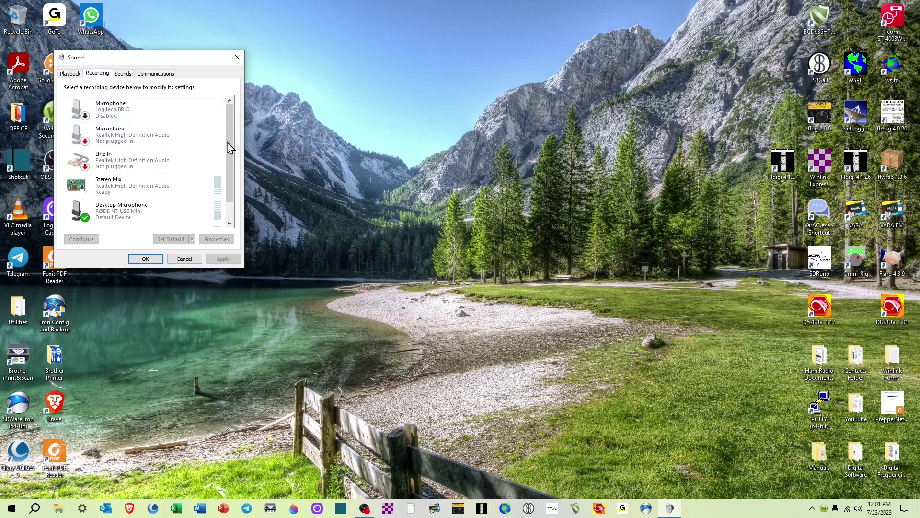
pyautogui.scroll(-2, 232, 129)
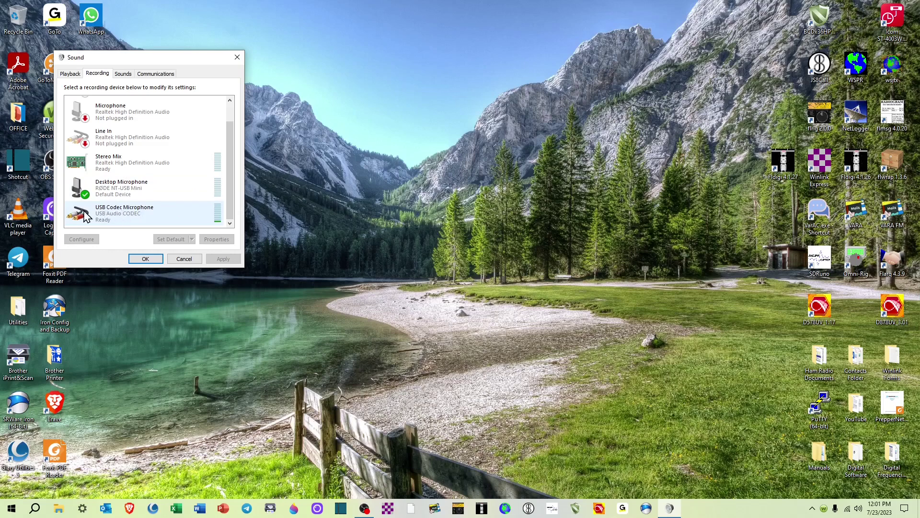
pyautogui.click(126, 217)
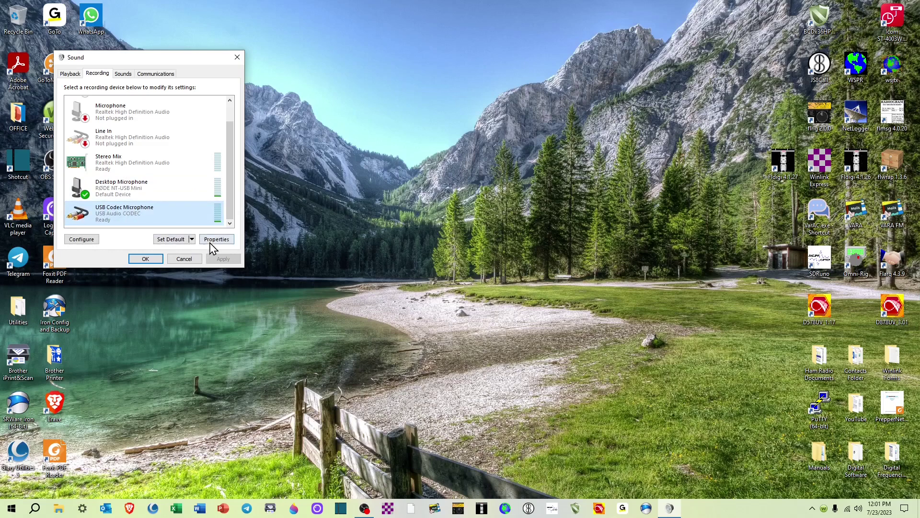
pyautogui.click(215, 240)
pyautogui.click(107, 111)
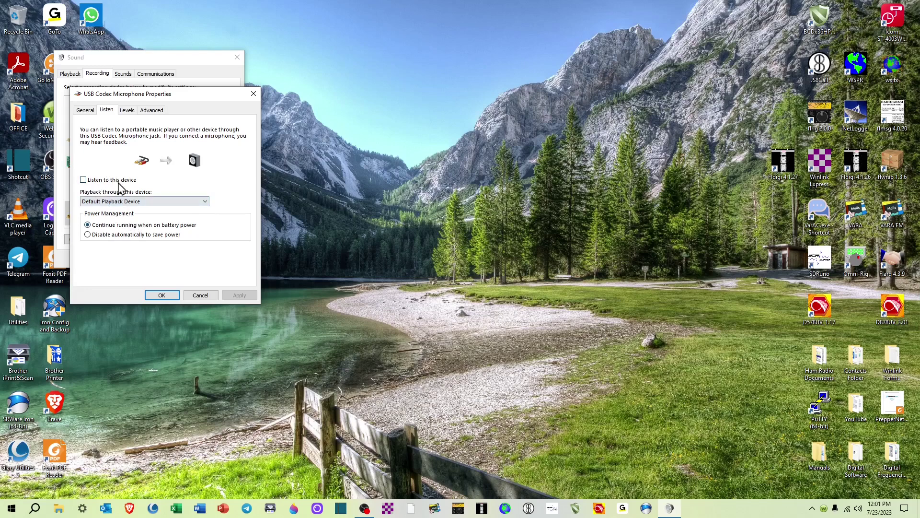
pyautogui.click(127, 111)
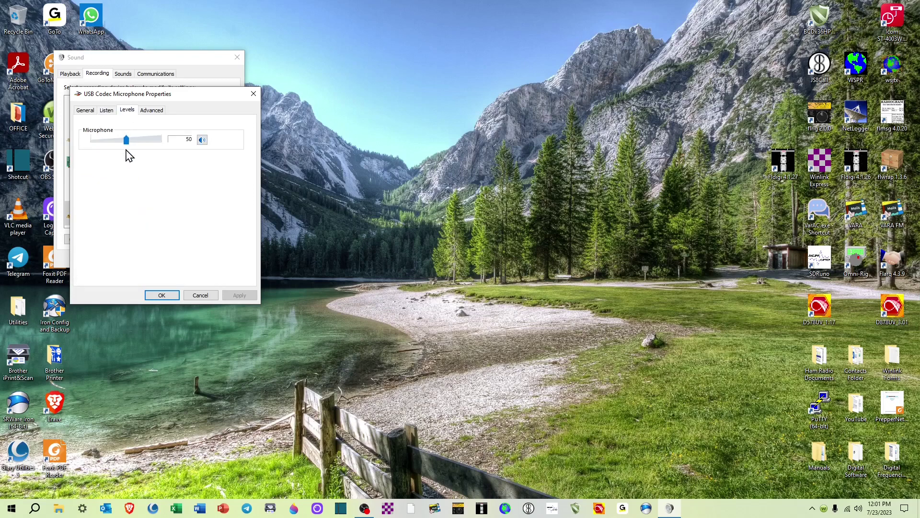
pyautogui.click(154, 111)
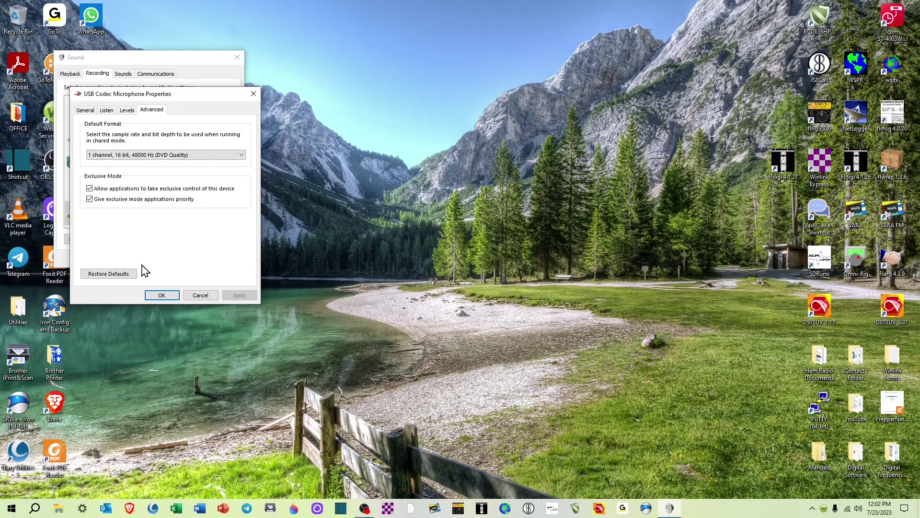
pyautogui.click(160, 297)
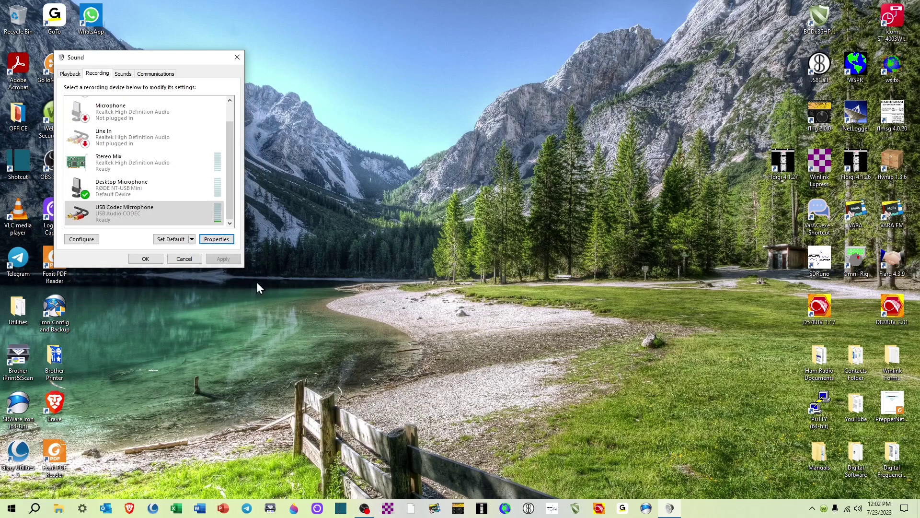
# Step: Launch JS8Call, start a test tune transmission and stop it
pyautogui.click(529, 509)
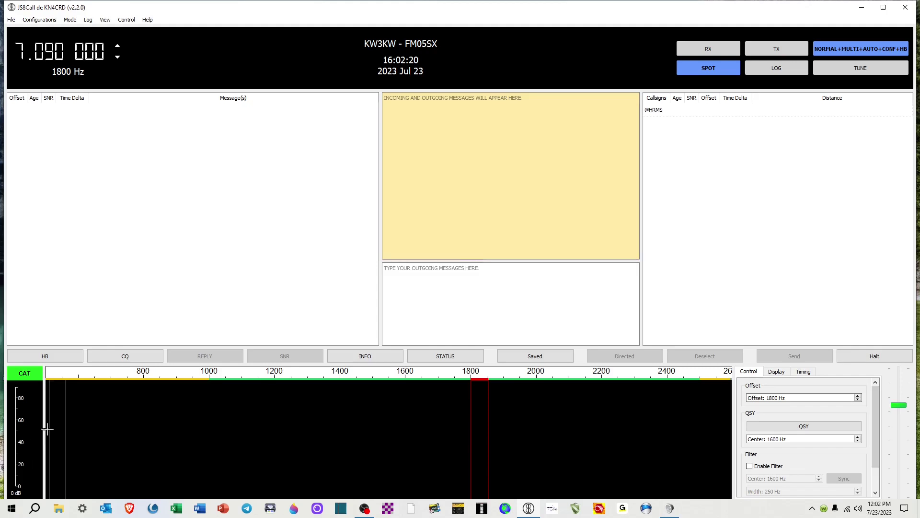
pyautogui.click(832, 72)
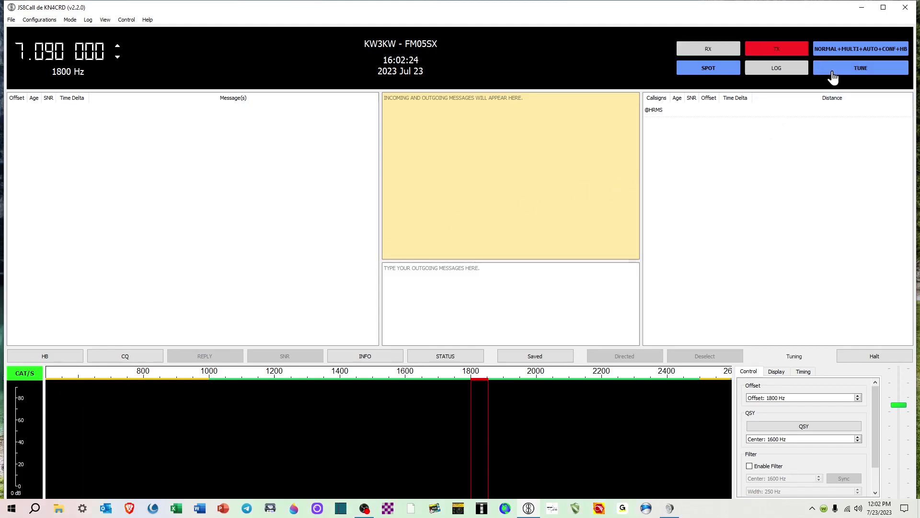
pyautogui.click(832, 73)
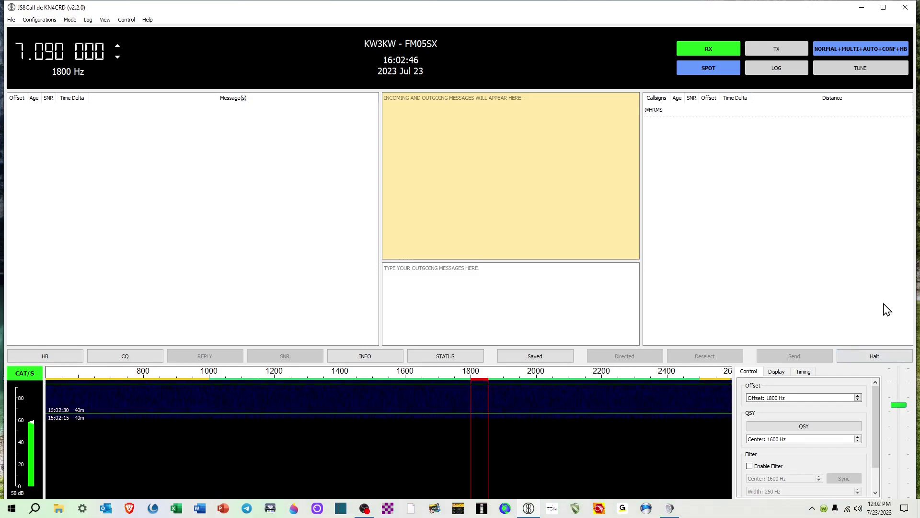
# Step: Start tuning again in JS8Call and set the USB Codec Speakers playback level to 30 in the Sound dialog
pyautogui.click(856, 70)
pyautogui.hotkey('alt', 'Tab')
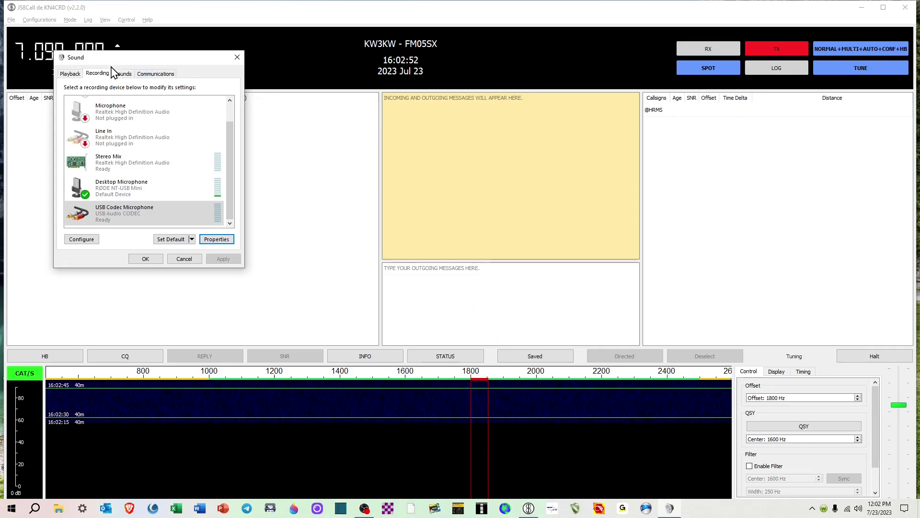
pyautogui.click(67, 76)
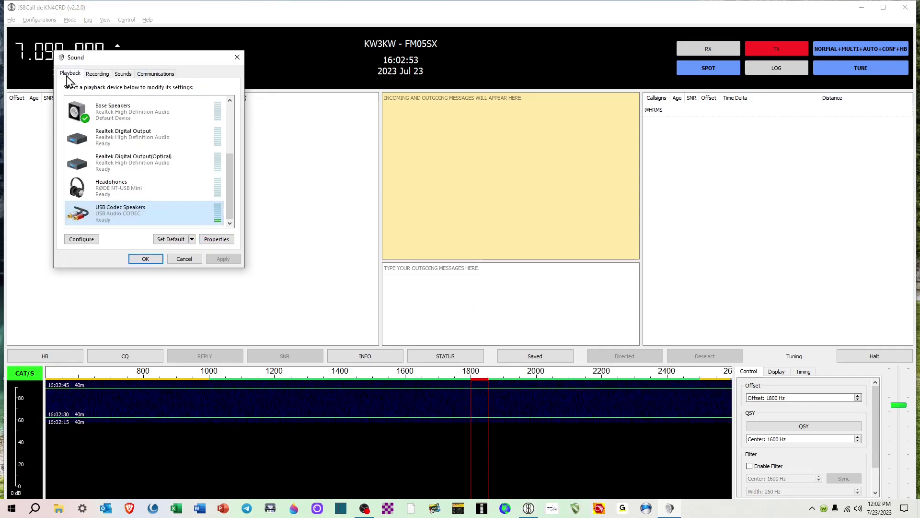
pyautogui.doubleClick(126, 216)
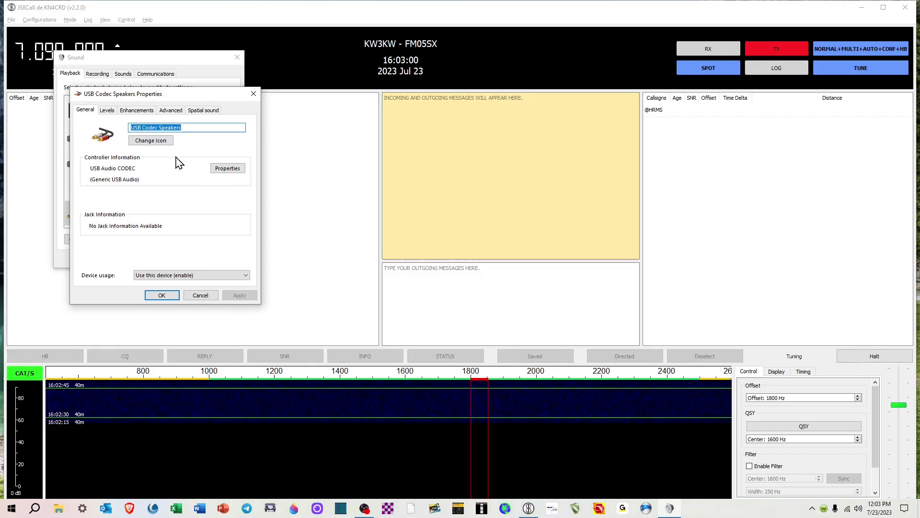
pyautogui.click(107, 110)
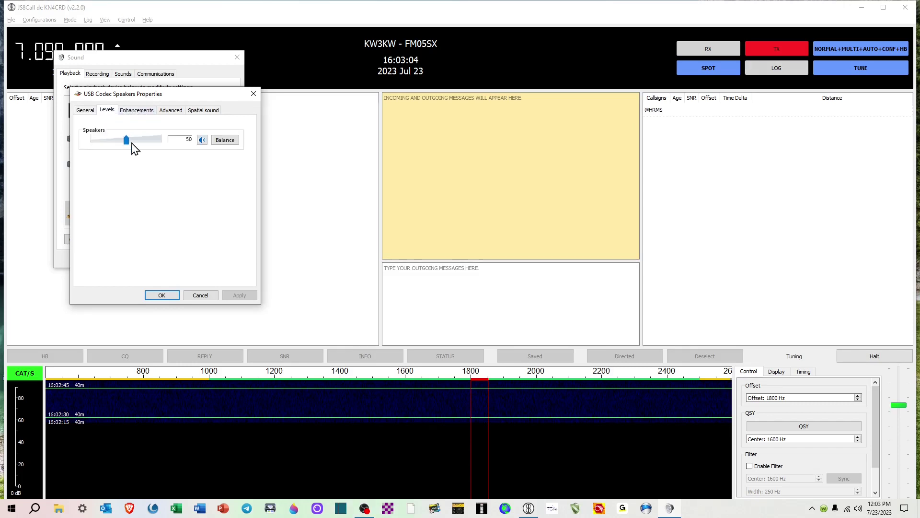
pyautogui.moveTo(120, 140); pyautogui.dragTo(115, 140)
# Step: Lower the transmit digital gain slightly in JS8Call, stop tuning, and confirm the USB Codec Speakers properties
pyautogui.click(900, 407)
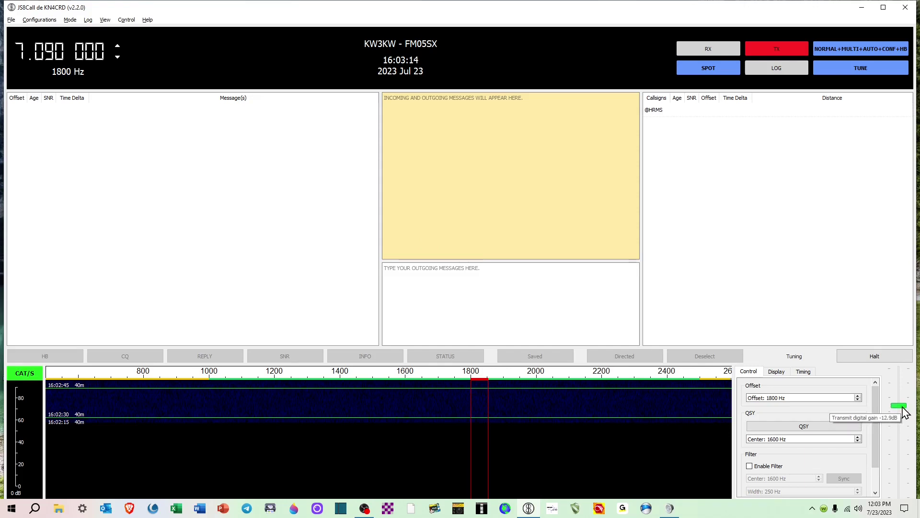
pyautogui.moveTo(902, 407); pyautogui.dragTo(908, 413)
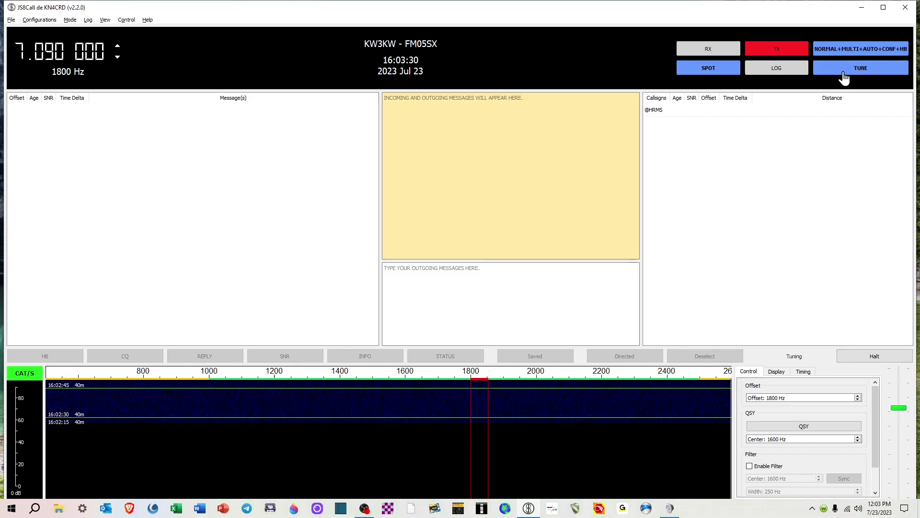
pyautogui.click(845, 78)
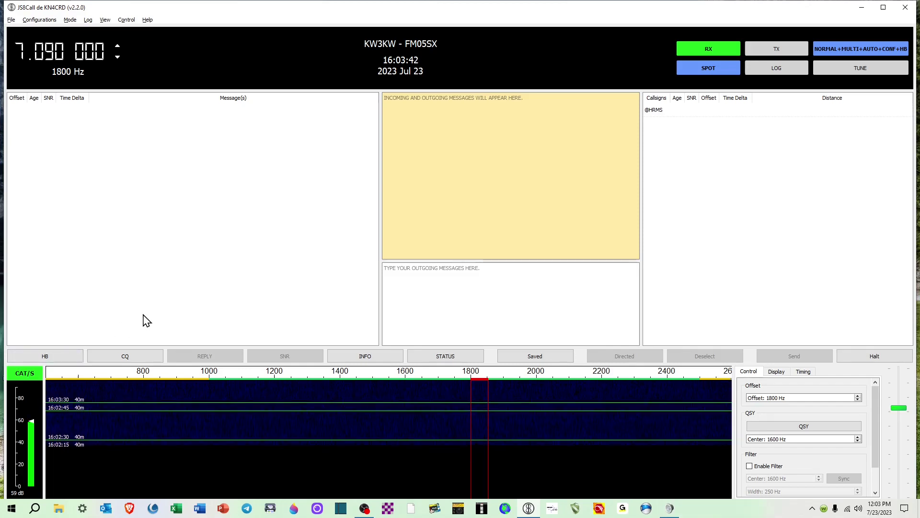
pyautogui.hotkey('alt', 'Tab')
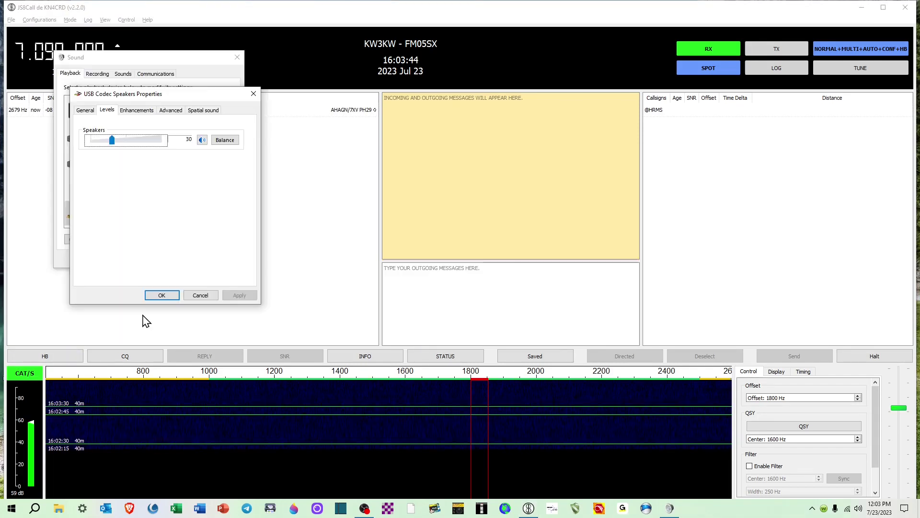
pyautogui.click(163, 294)
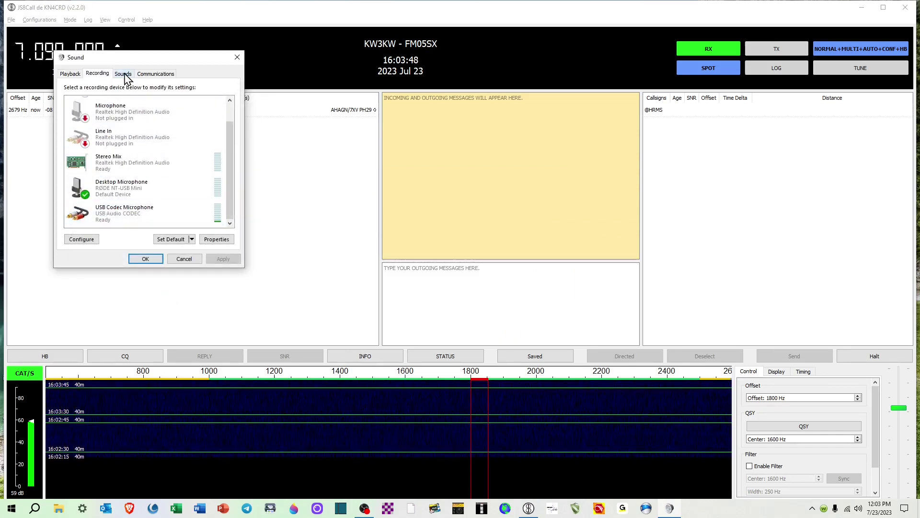
# Step: Set the USB Codec Microphone recording level to 30 and close JS8Call
pyautogui.doubleClick(119, 220)
pyautogui.click(127, 111)
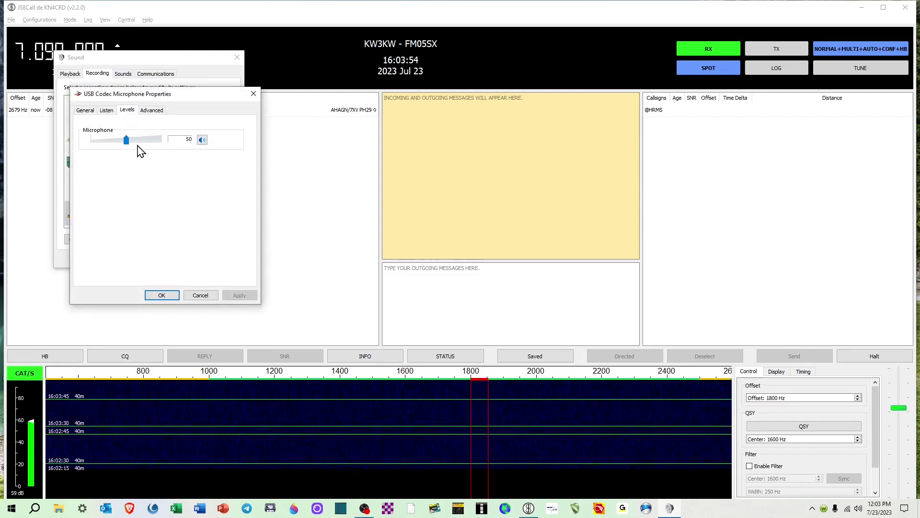
pyautogui.moveTo(126, 143)
pyautogui.mouseDown()
pyautogui.moveTo(157, 148)
pyautogui.moveTo(91, 150)
pyautogui.moveTo(128, 150)
pyautogui.mouseUp()
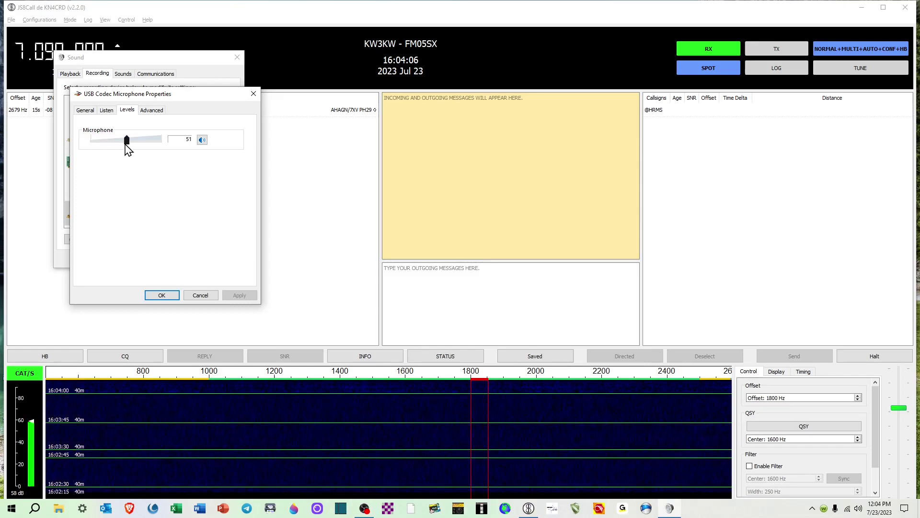
pyautogui.moveTo(126, 144); pyautogui.dragTo(111, 148)
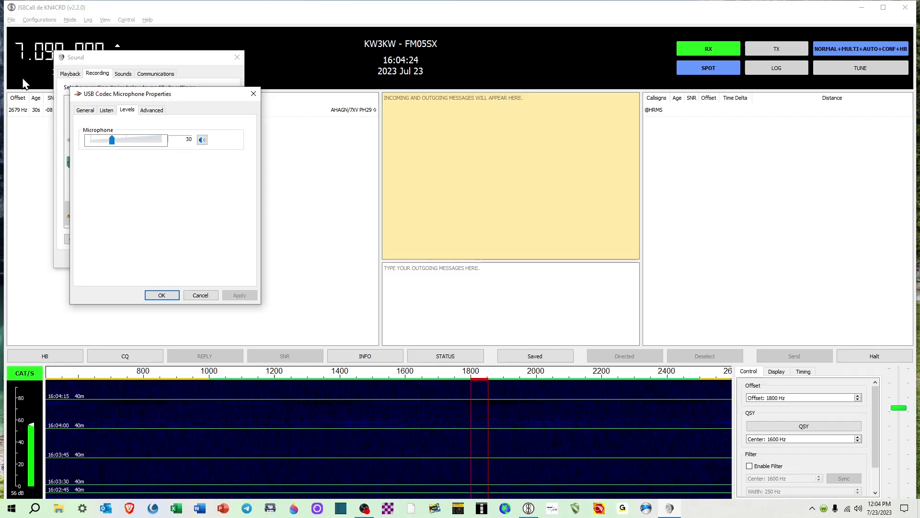
pyautogui.click(163, 297)
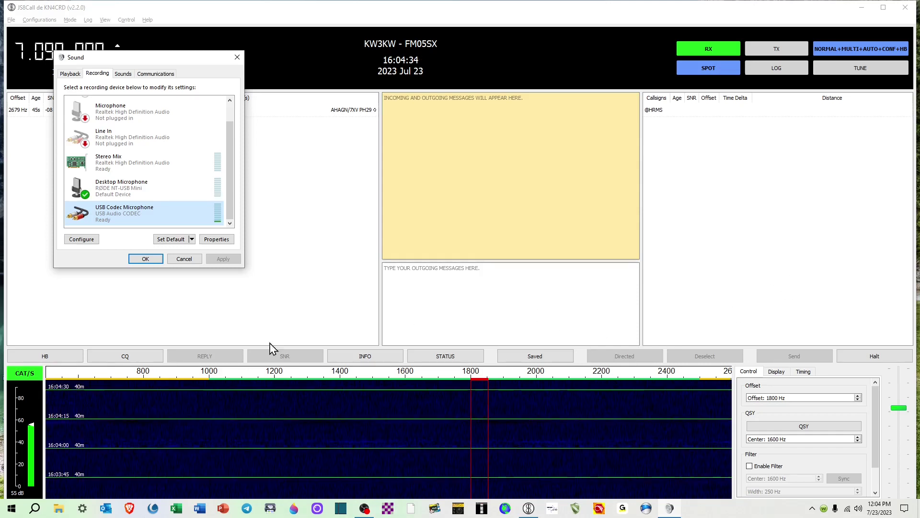
pyautogui.click(907, 8)
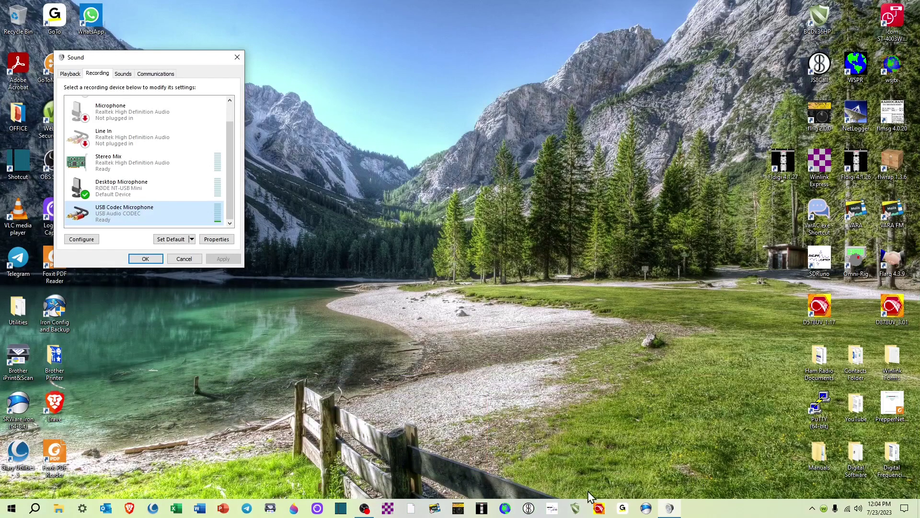
# Step: Launch fldigi, maximize it, start a tune transmission and set the transmit level attenuator to -14.0 dB
pyautogui.click(483, 511)
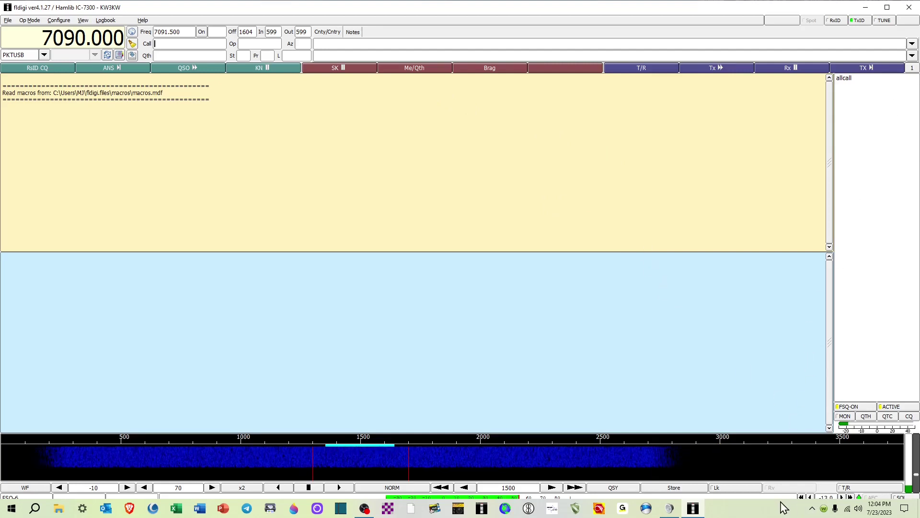
pyautogui.click(887, 8)
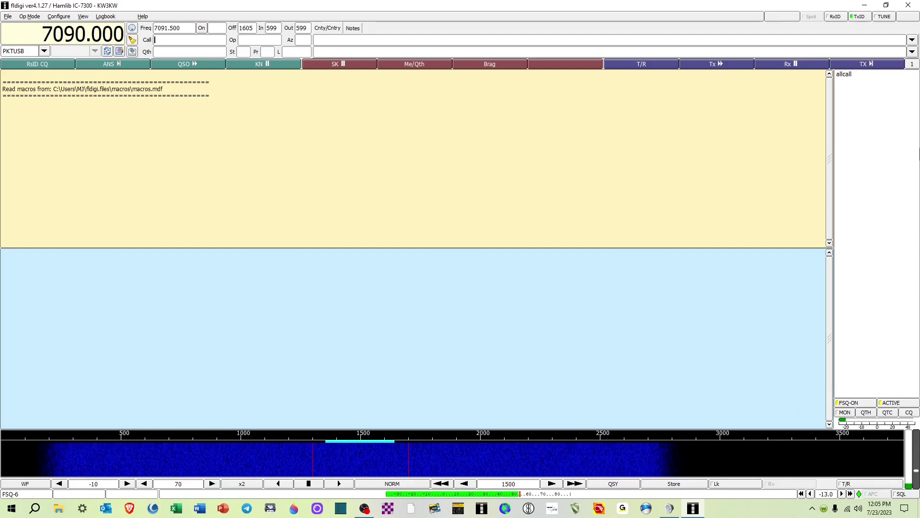
pyautogui.click(885, 17)
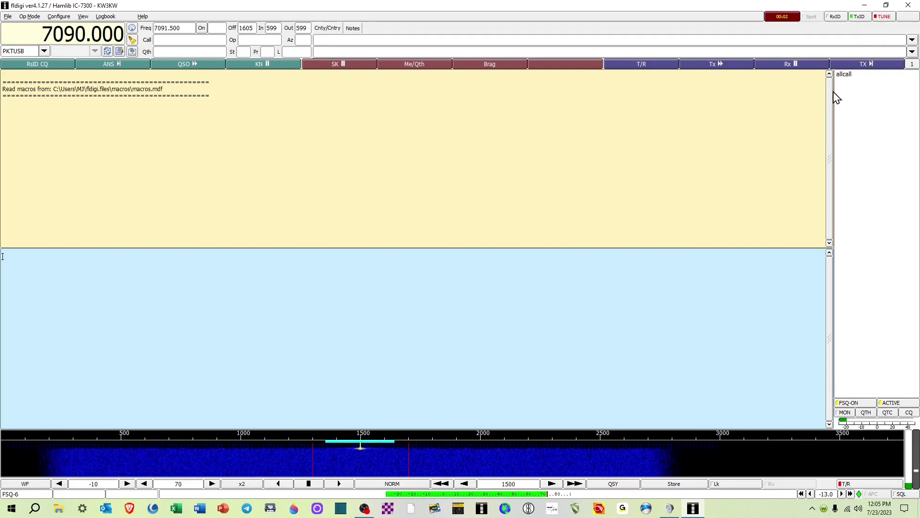
pyautogui.click(802, 495)
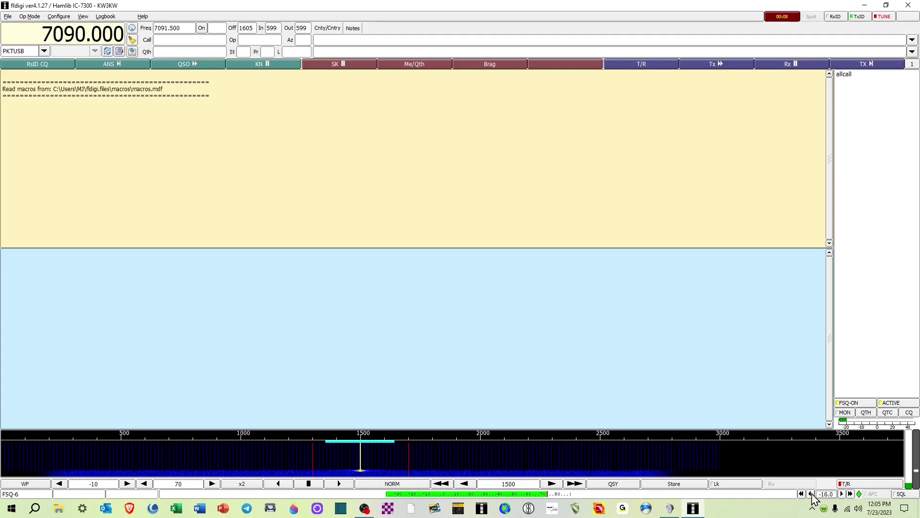
pyautogui.click(802, 495)
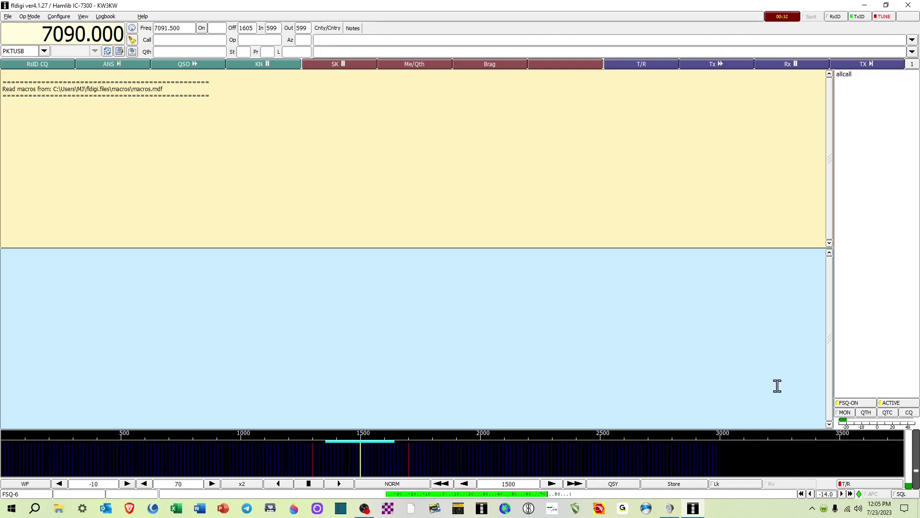
# Step: Check the USB Codec Speakers playback level in the Sound dialog, then stop the tune transmission in fldigi
pyautogui.hotkey('alt', 'Tab')
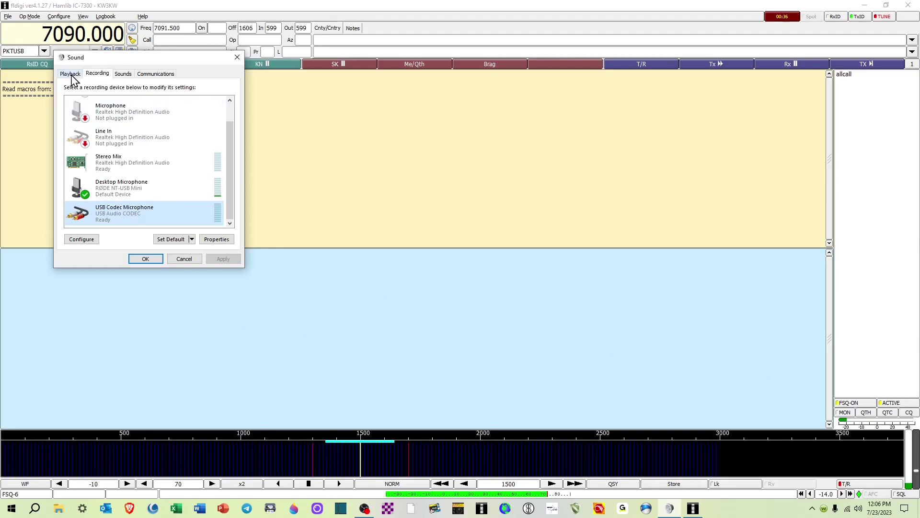
pyautogui.click(71, 76)
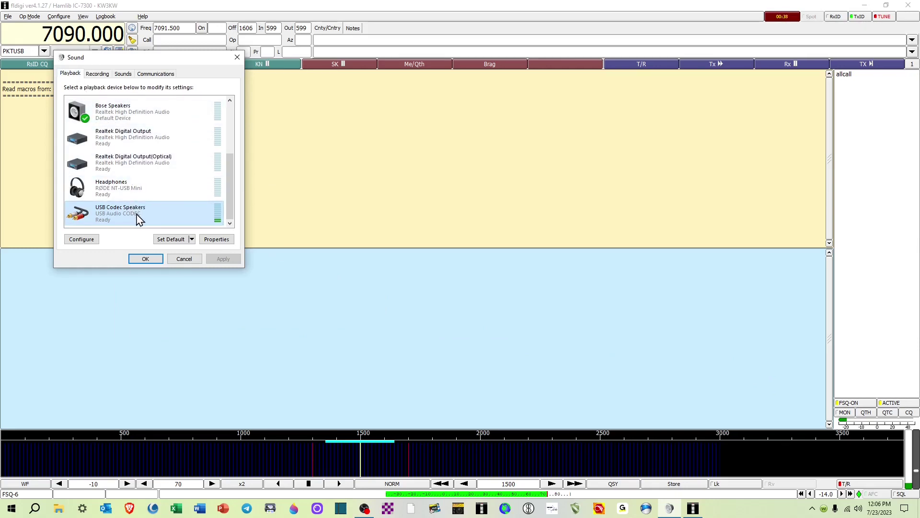
pyautogui.click(226, 240)
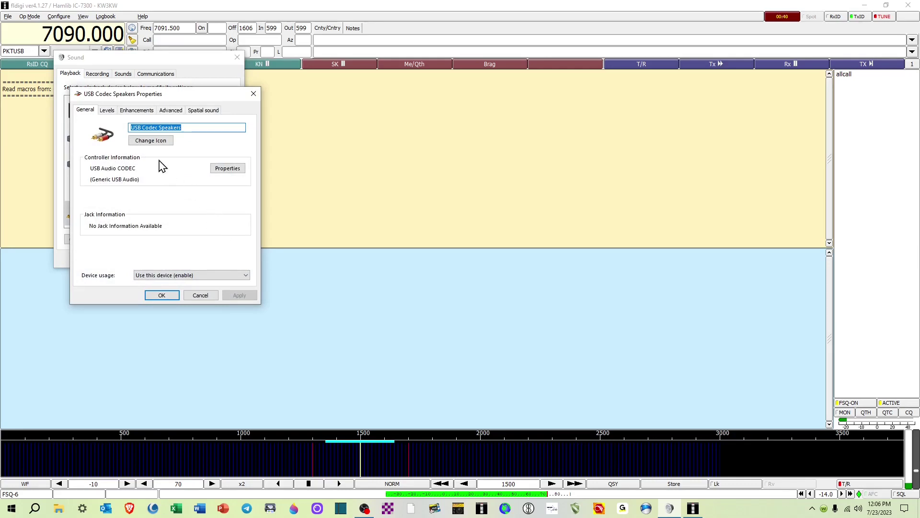
pyautogui.click(108, 111)
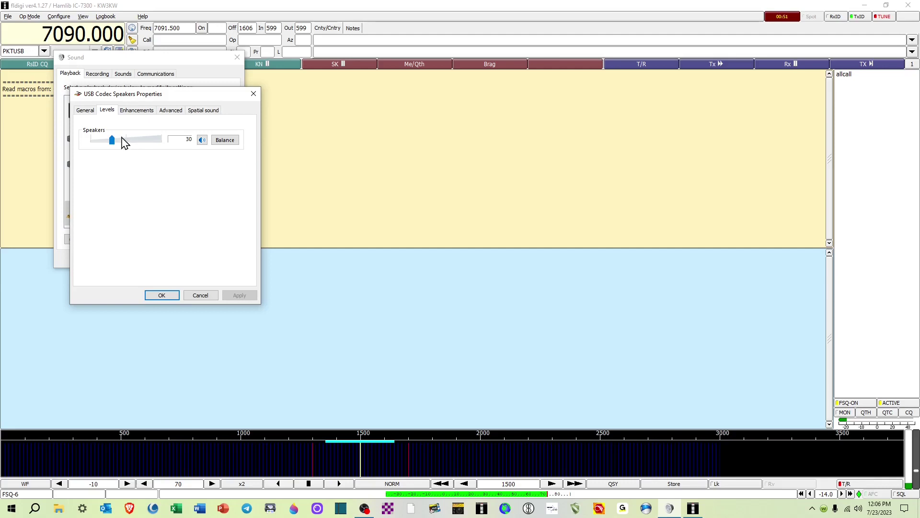
pyautogui.click(163, 296)
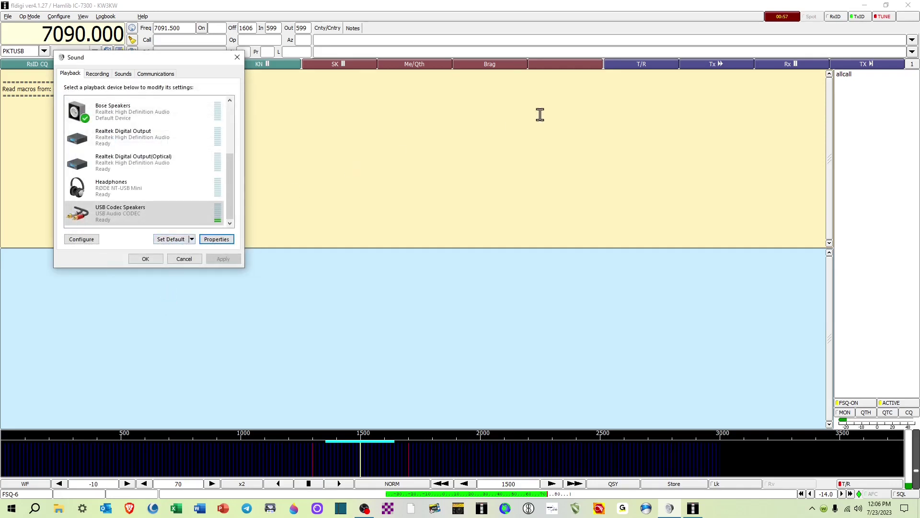
pyautogui.click(883, 19)
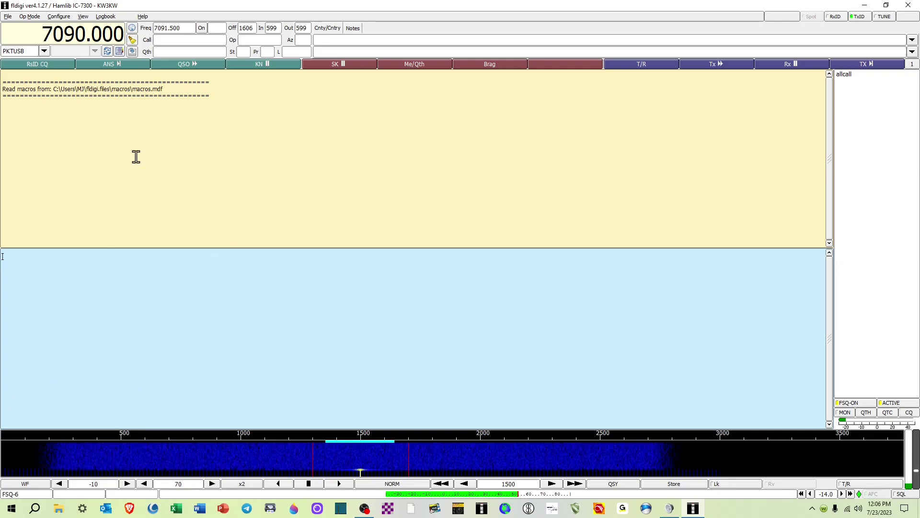
# Step: Review the soundcard signal level and device settings in the fldigi configuration, then save and close it
pyautogui.click(59, 16)
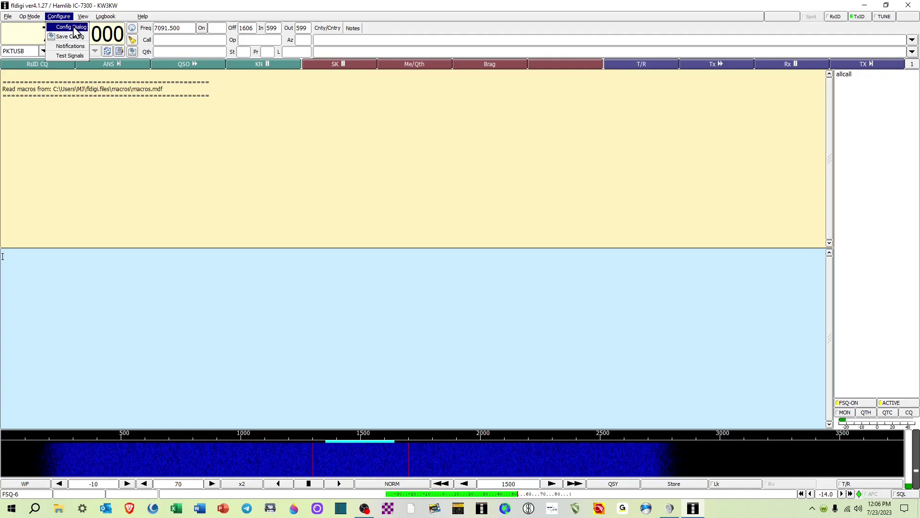
pyautogui.click(73, 27)
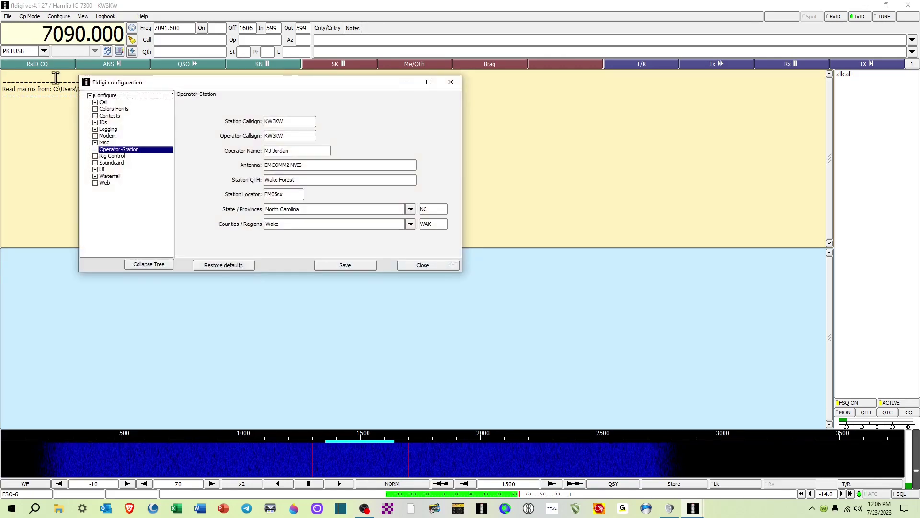
pyautogui.click(95, 163)
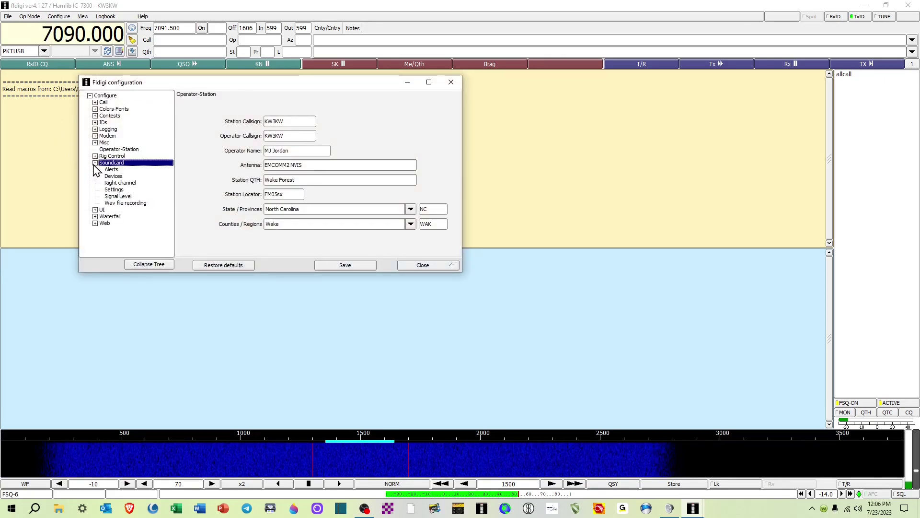
pyautogui.click(118, 196)
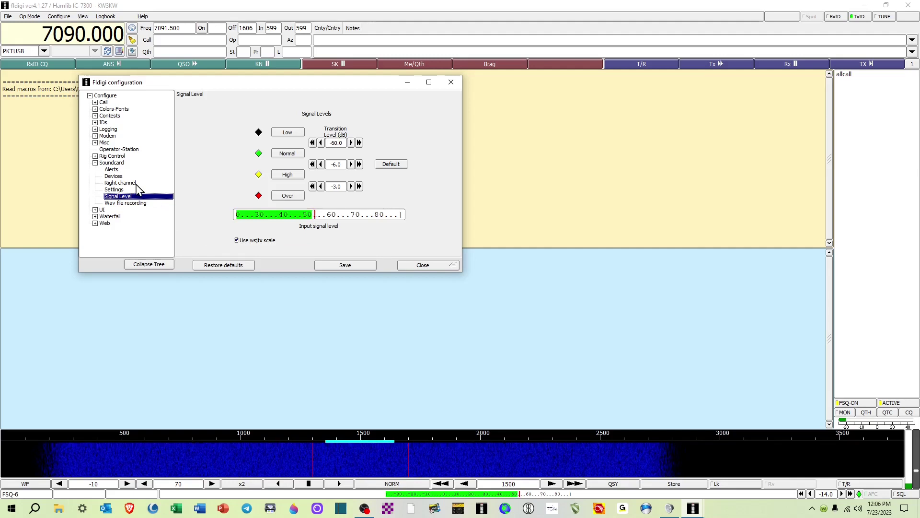
pyautogui.click(122, 177)
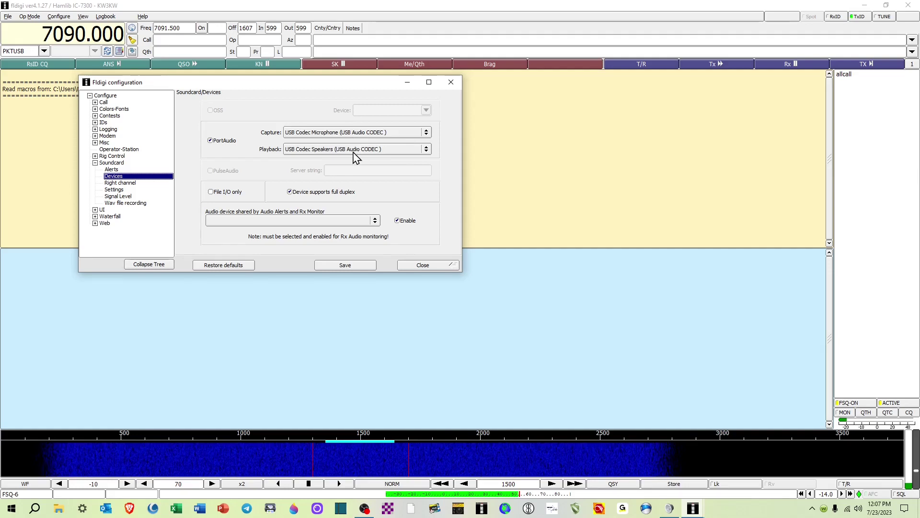
pyautogui.click(344, 267)
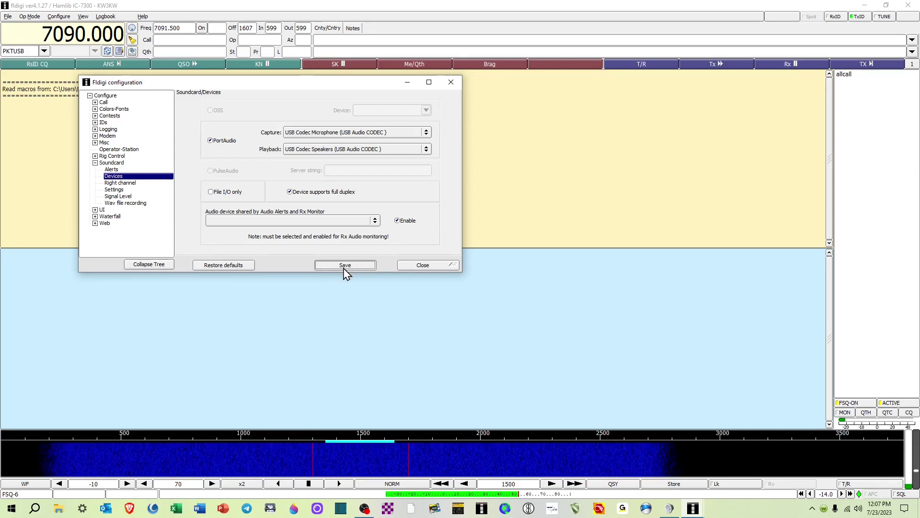
pyautogui.click(422, 265)
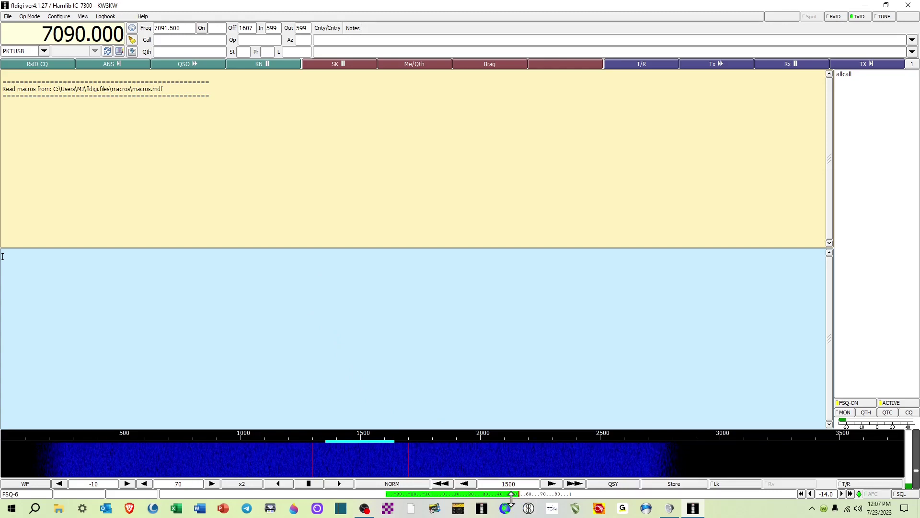
# Step: Raise the USB Codec Microphone recording level to 100 in the Sound dialog to test fldigi's receive level
pyautogui.hotkey('alt', 'Tab')
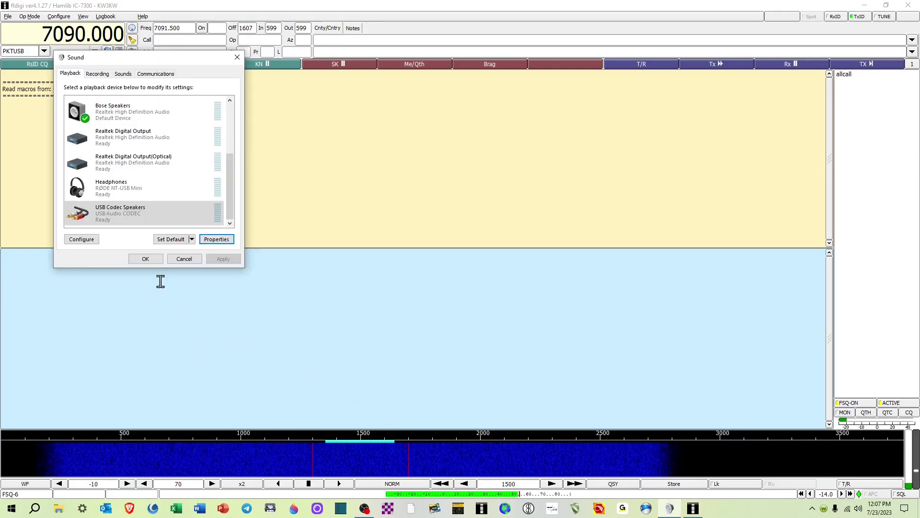
pyautogui.click(96, 75)
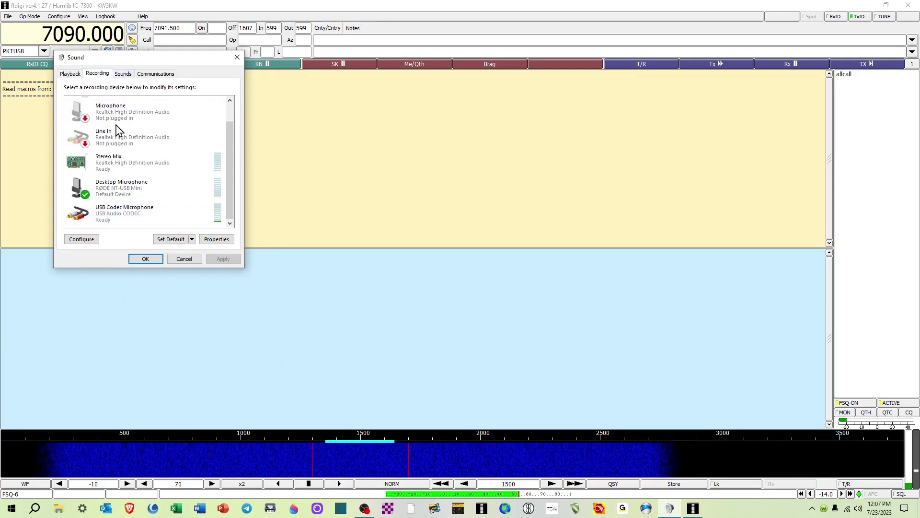
pyautogui.click(143, 213)
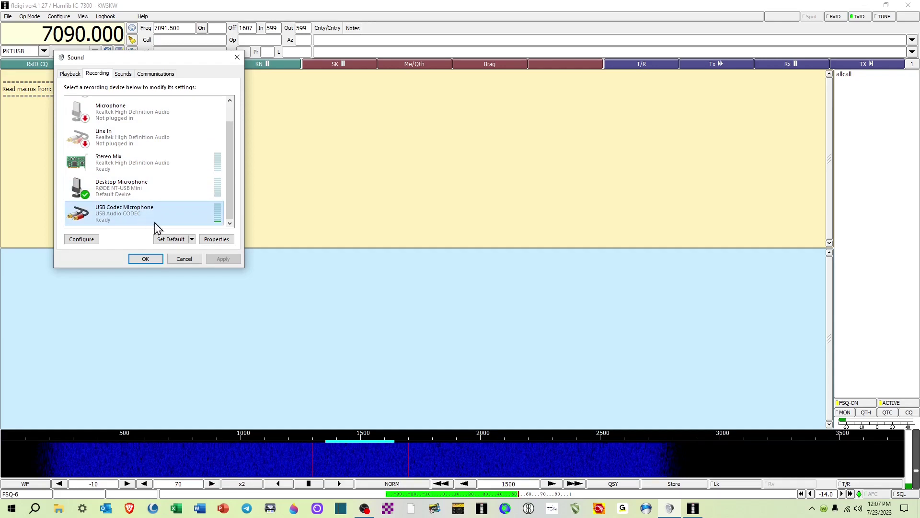
pyautogui.click(216, 239)
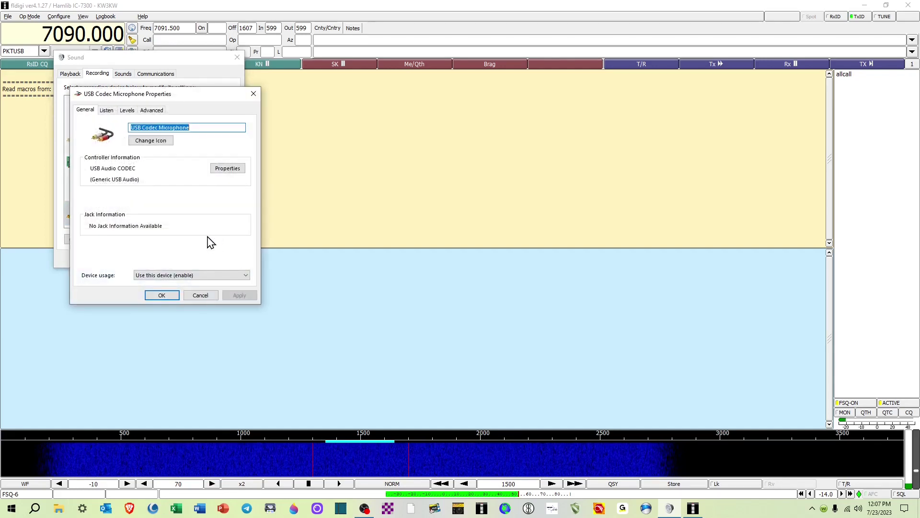
pyautogui.click(127, 111)
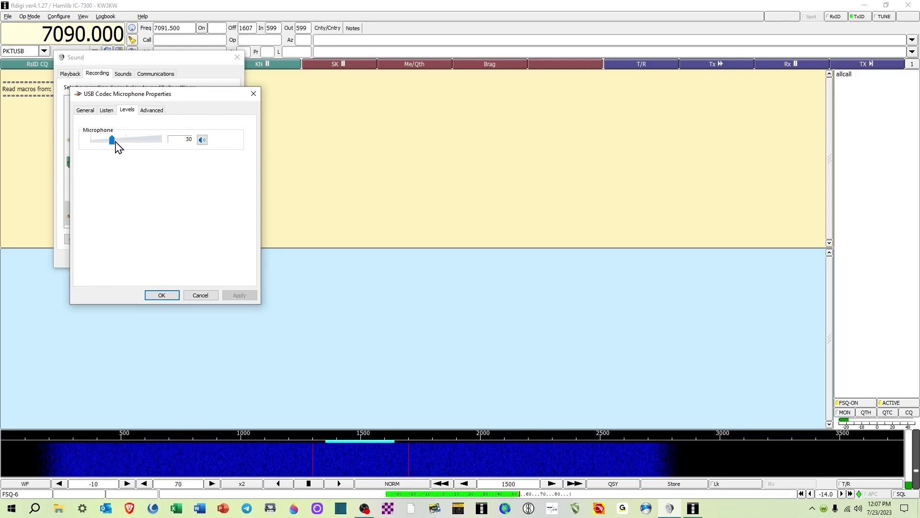
pyautogui.moveTo(116, 146); pyautogui.dragTo(164, 140)
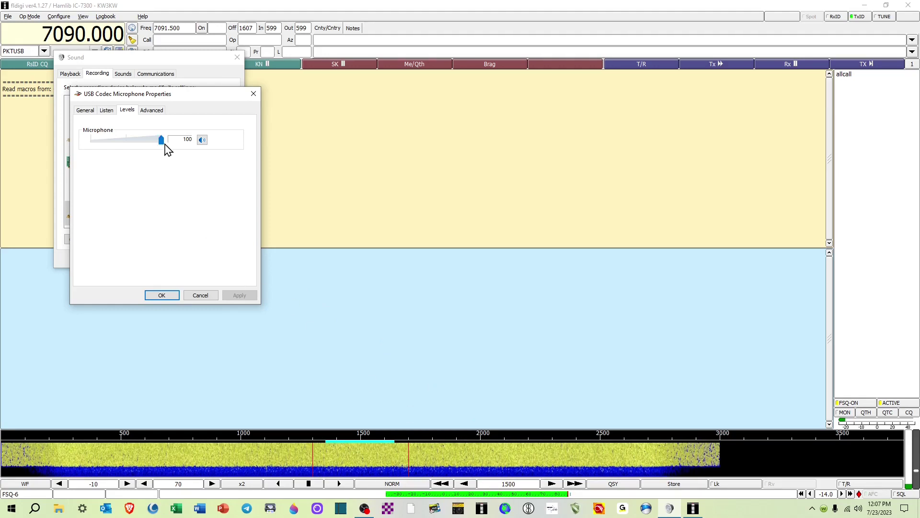
# Step: Set the USB Codec Microphone recording level to 30 and confirm both the properties and the Sound dialog
pyautogui.moveTo(165, 143); pyautogui.dragTo(117, 152)
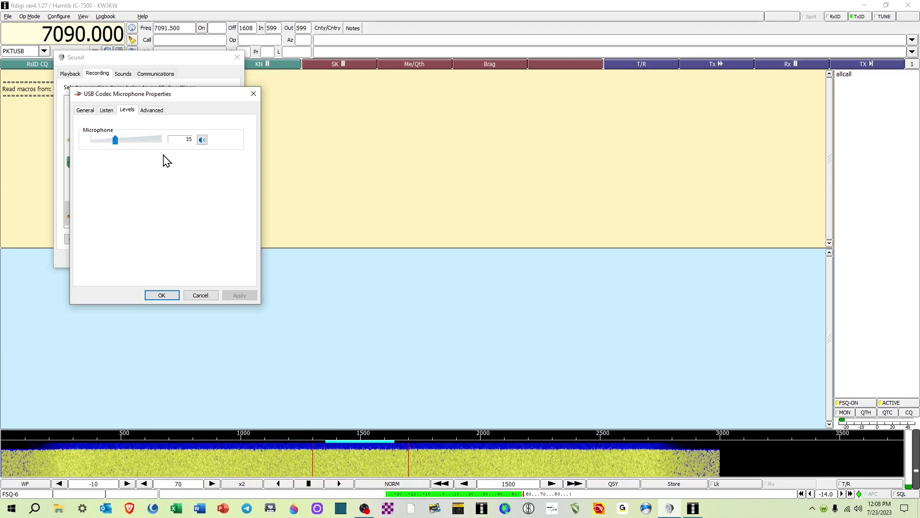
pyautogui.press('Left')
pyautogui.press('Left')
pyautogui.press('Left')
pyautogui.press('Left')
pyautogui.press('Left')
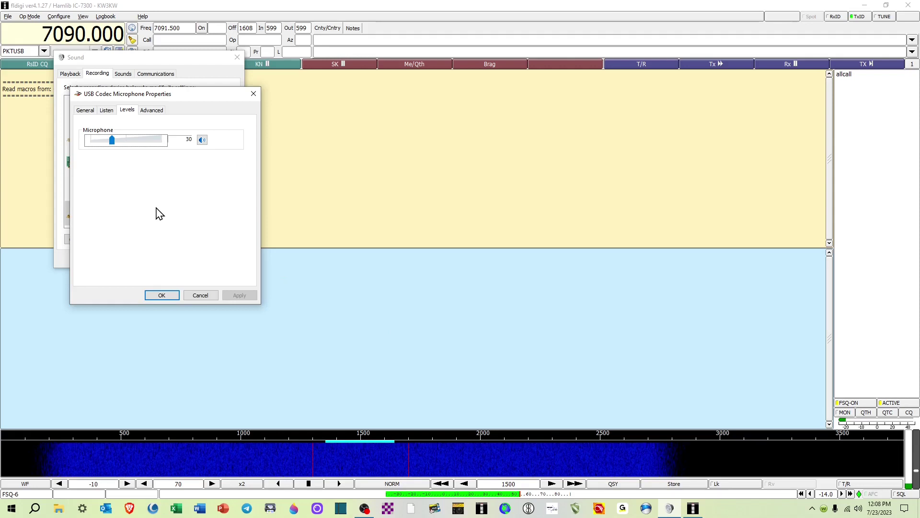
pyautogui.click(171, 296)
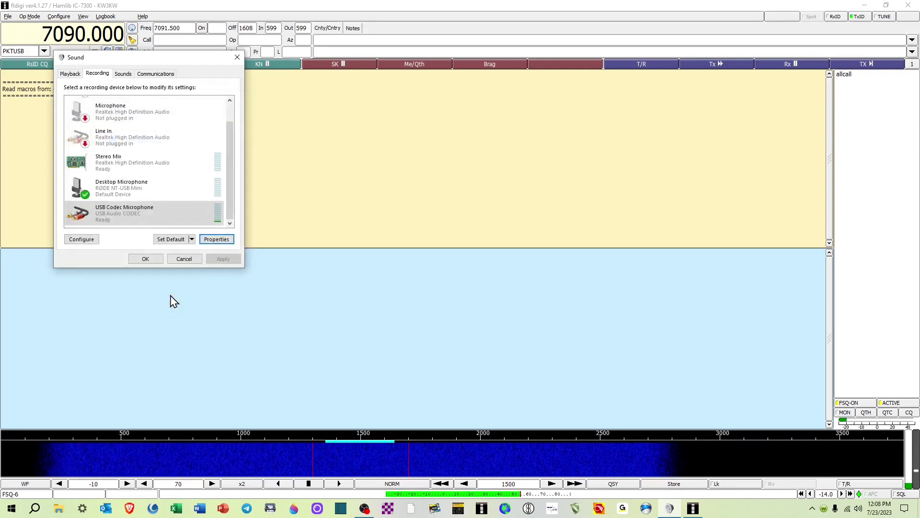
pyautogui.click(147, 258)
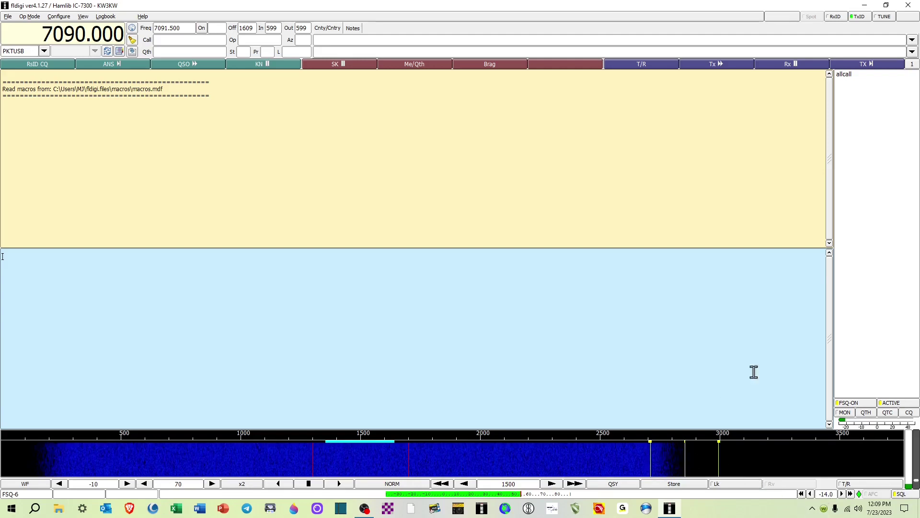
# Step: Save the fldigi configuration and quit the program
pyautogui.click(913, 9)
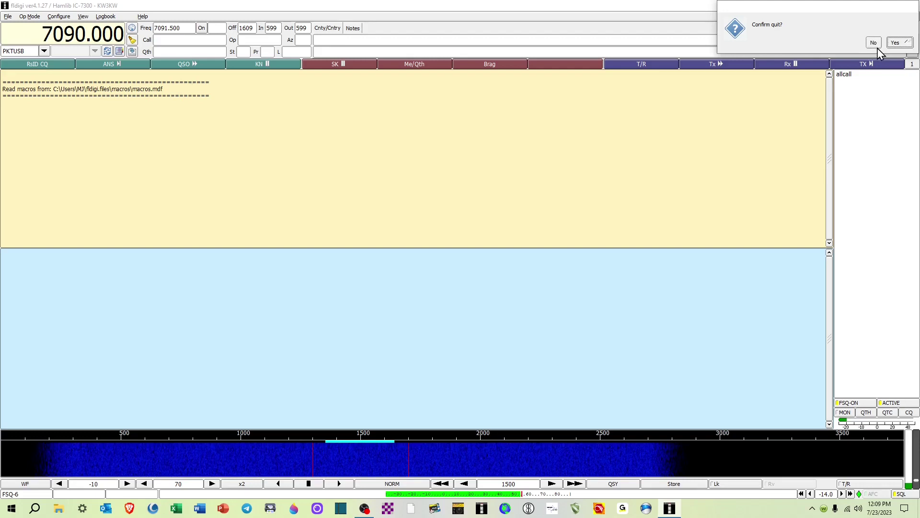
pyautogui.click(869, 44)
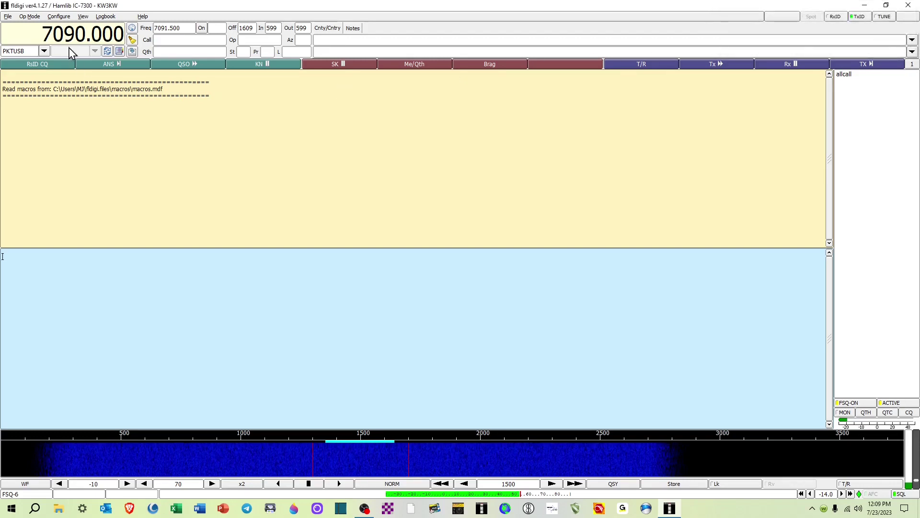
pyautogui.click(65, 17)
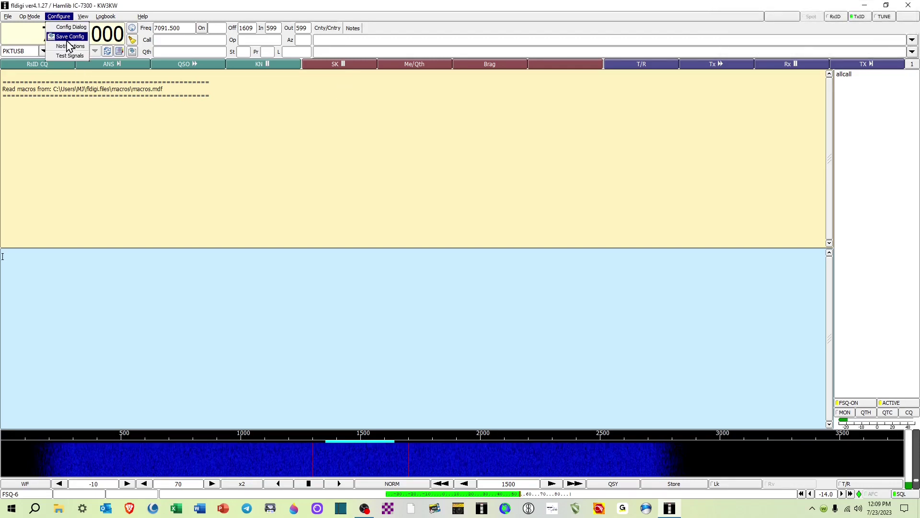
pyautogui.click(71, 36)
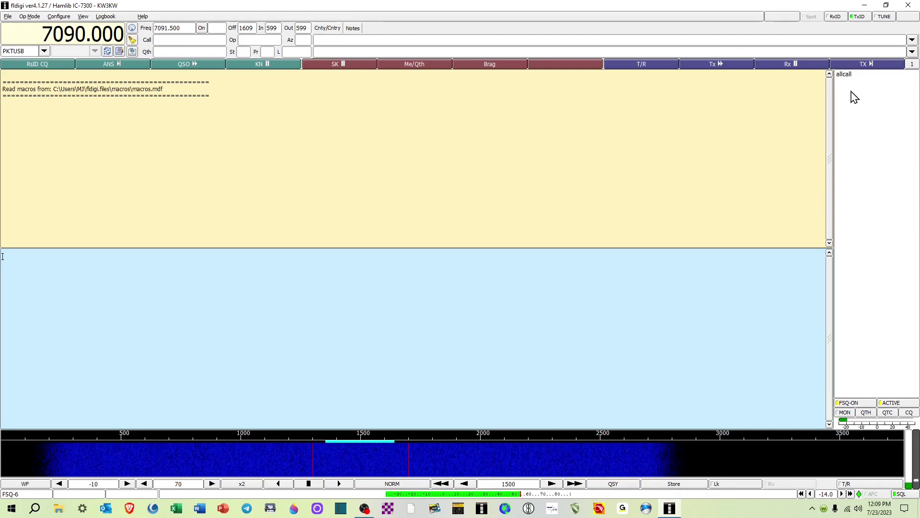
pyautogui.click(900, 6)
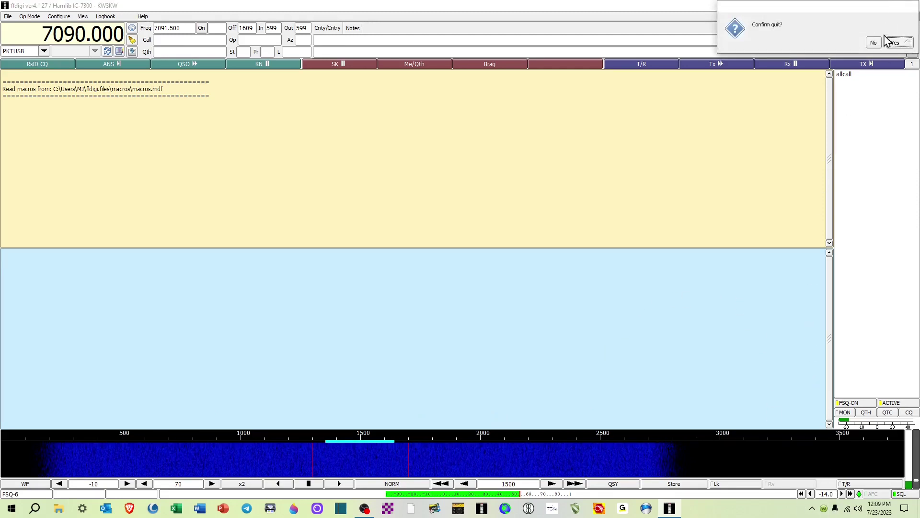
pyautogui.click(900, 46)
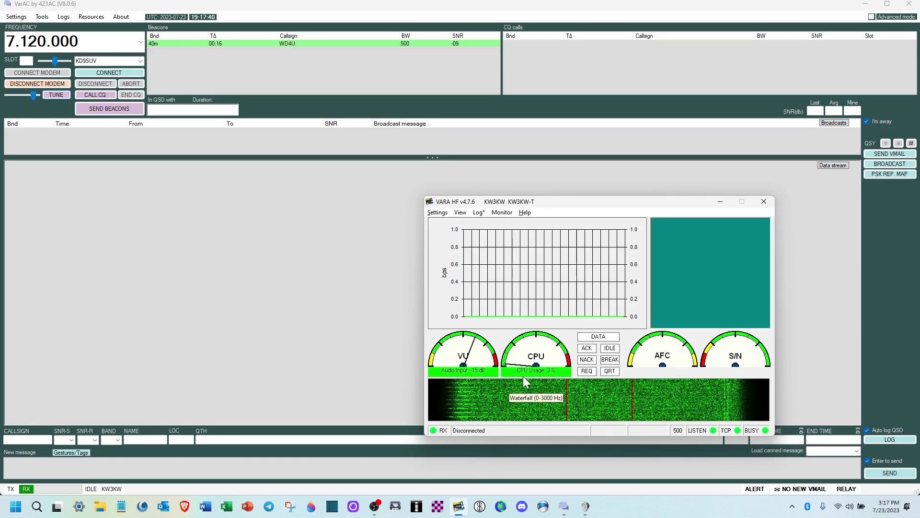
# Step: Check the VARA HF soundcard devices and transmit a test tone at the -4 dB drive level, stopping it and closing the settings
pyautogui.click(437, 213)
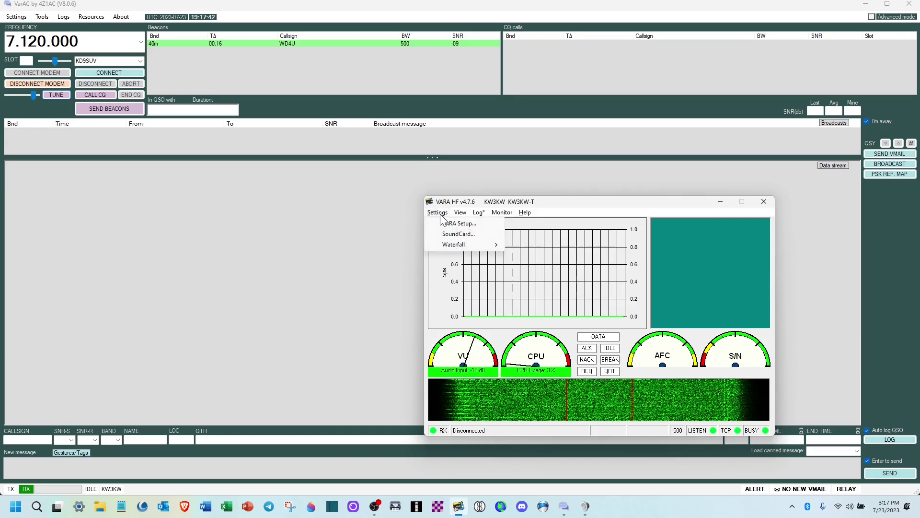
pyautogui.click(439, 234)
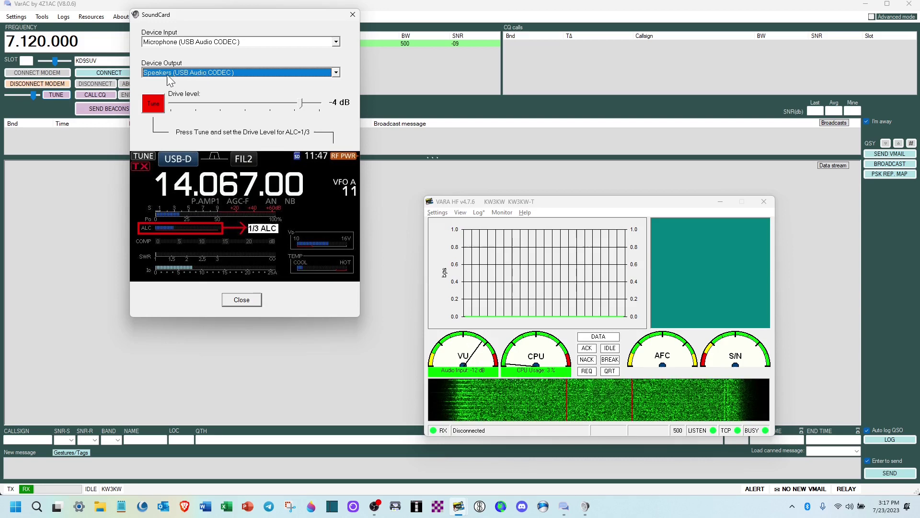
pyautogui.click(158, 100)
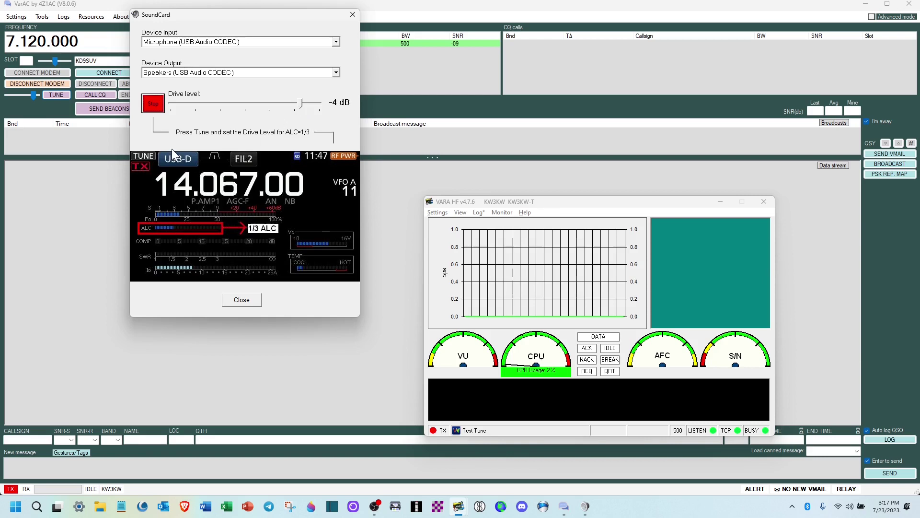
pyautogui.click(155, 107)
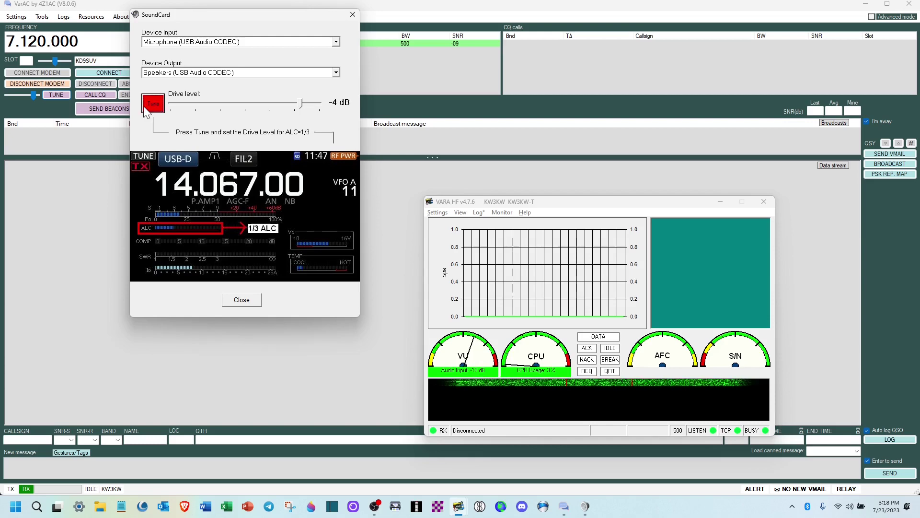
pyautogui.click(232, 300)
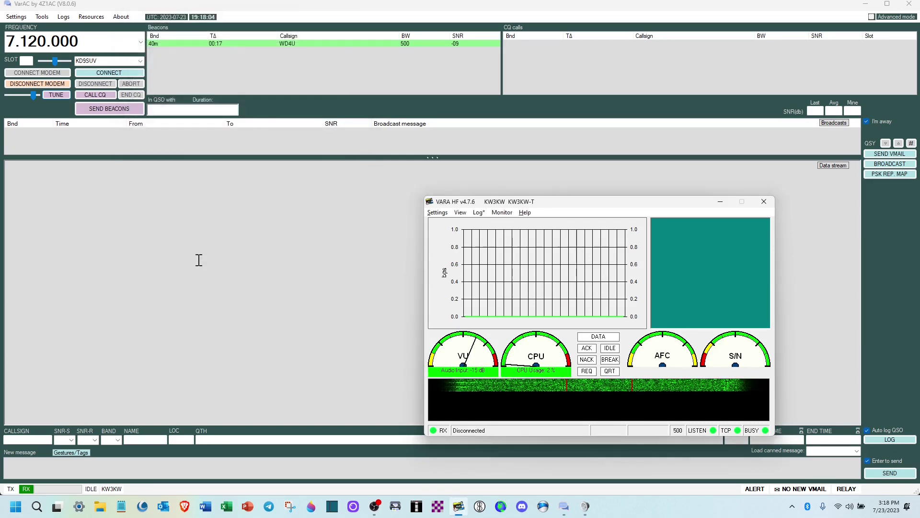
# Step: Start a tuning transmission in VarAC, lower its drive level slightly, and return to the VARA HF window
pyautogui.click(58, 94)
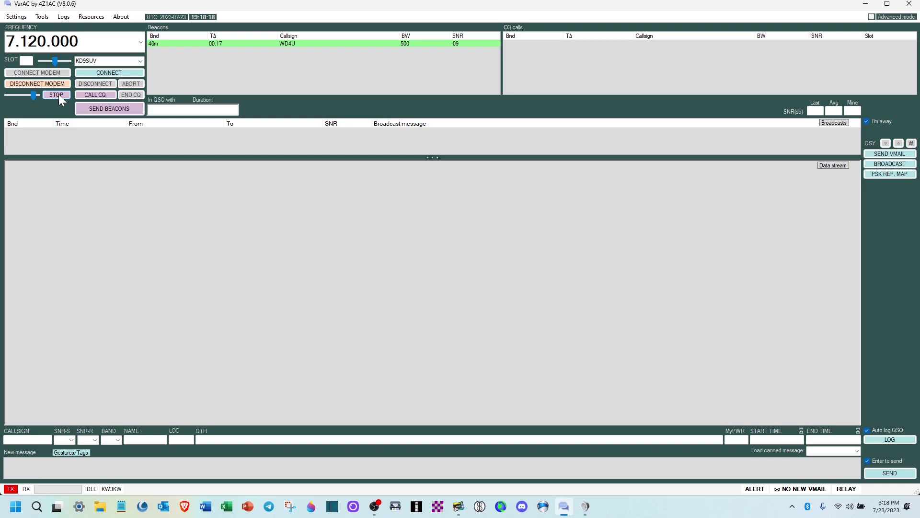
pyautogui.moveTo(35, 97); pyautogui.dragTo(36, 100)
pyautogui.hotkey('alt', 'Tab')
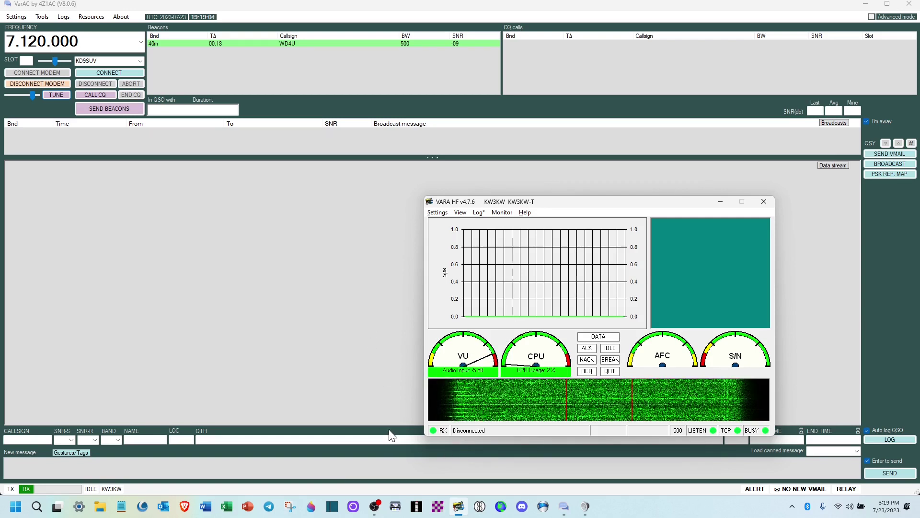
# Step: Set the USB Audio CODEC microphone's recording level to 67 in the Sound dialog, and put away the Sound and VARA HF windows
pyautogui.hotkey('alt', 'Tab')
pyautogui.hotkey('alt', 'Tab')
pyautogui.hotkey('alt', 'Tab')
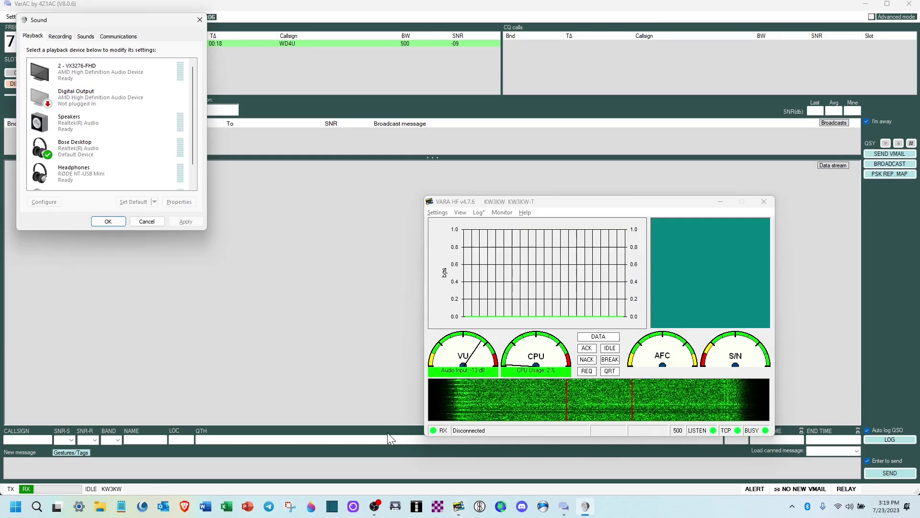
pyautogui.click(60, 36)
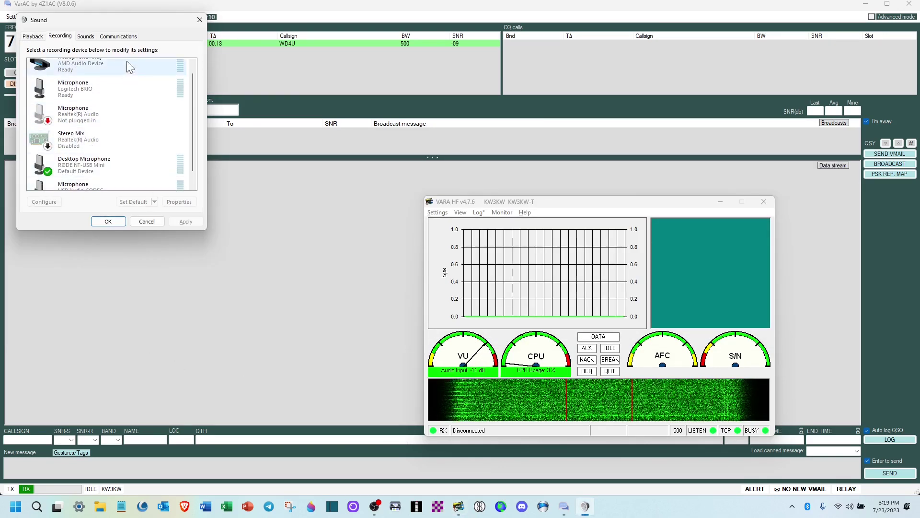
pyautogui.scroll(-1, 108, 119)
pyautogui.click(88, 176)
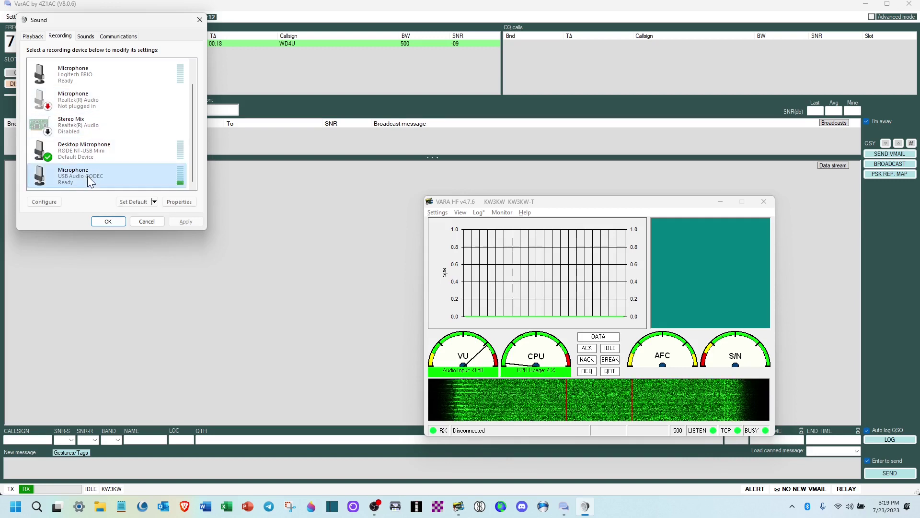
pyautogui.doubleClick(87, 175)
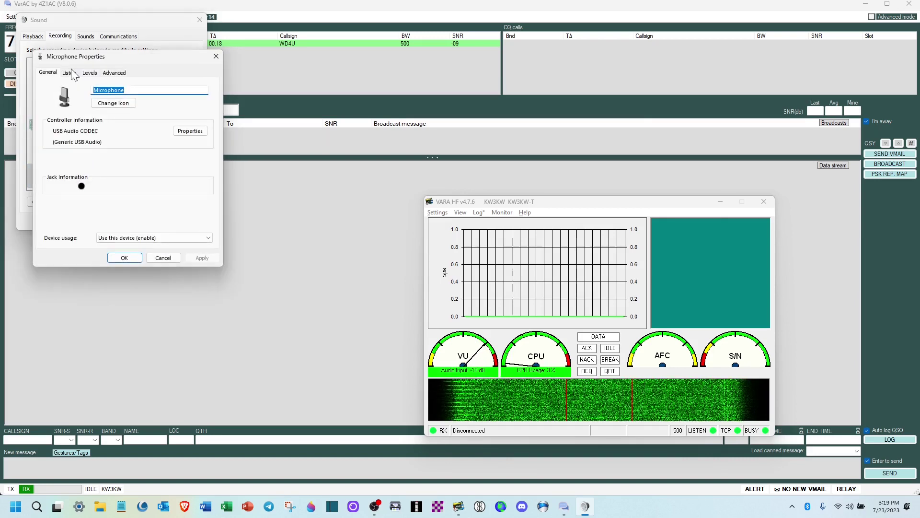
pyautogui.click(91, 73)
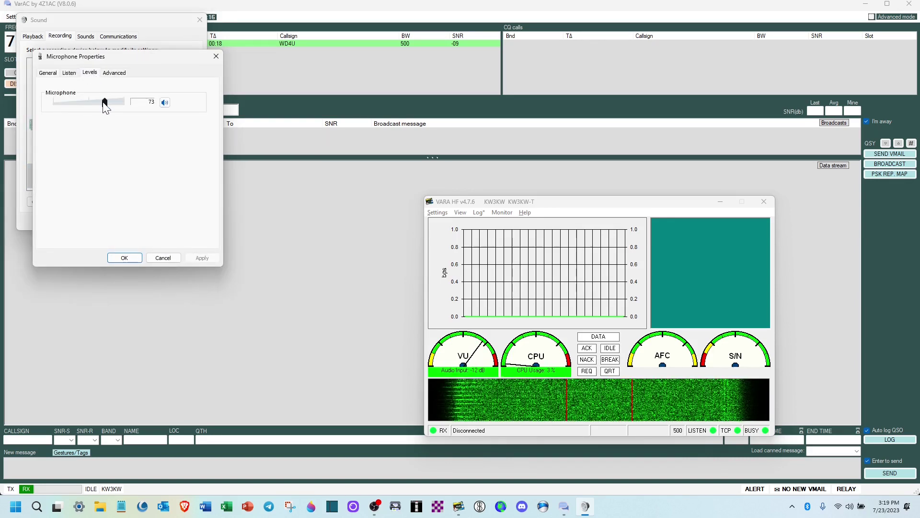
pyautogui.moveTo(102, 103)
pyautogui.mouseDown()
pyautogui.moveTo(66, 103)
pyautogui.moveTo(101, 105)
pyautogui.mouseUp()
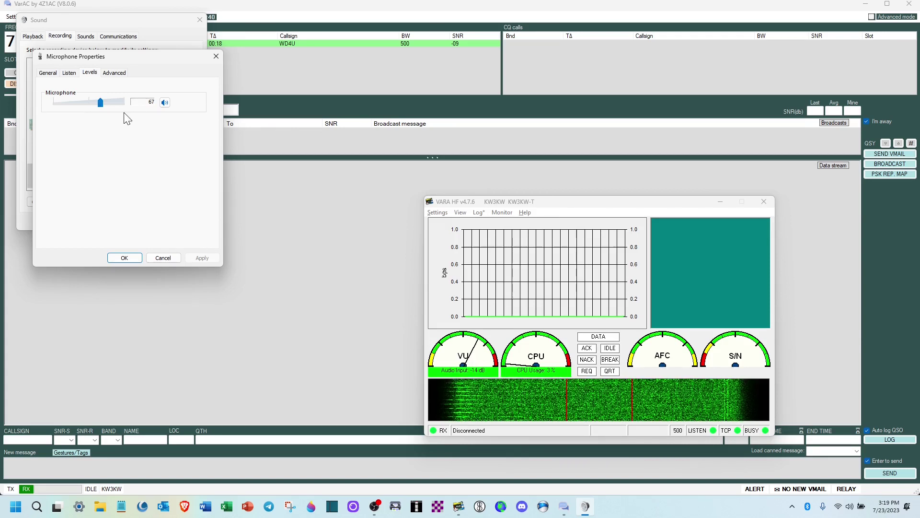
pyautogui.click(124, 258)
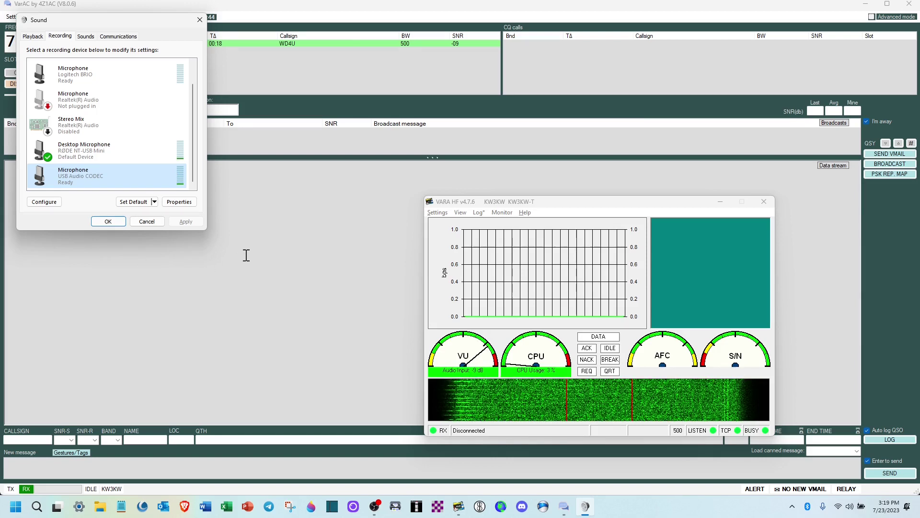
pyautogui.click(199, 20)
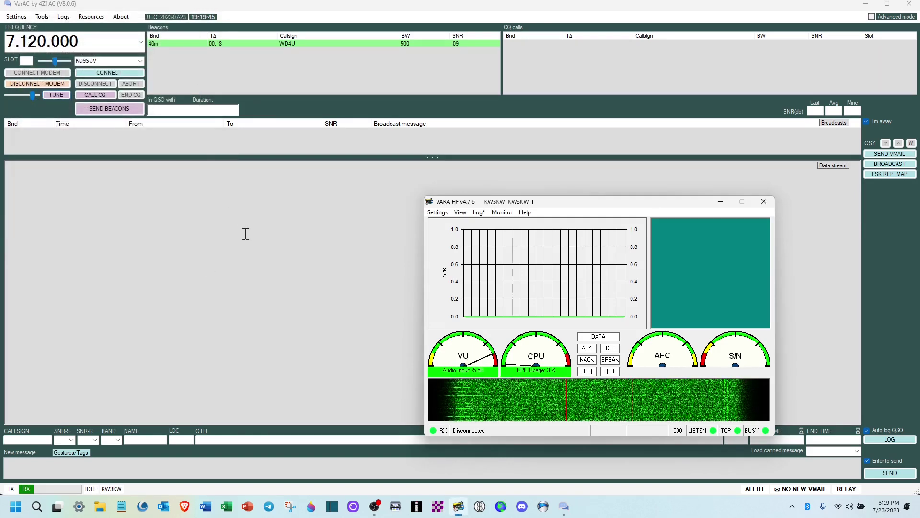
pyautogui.click(721, 202)
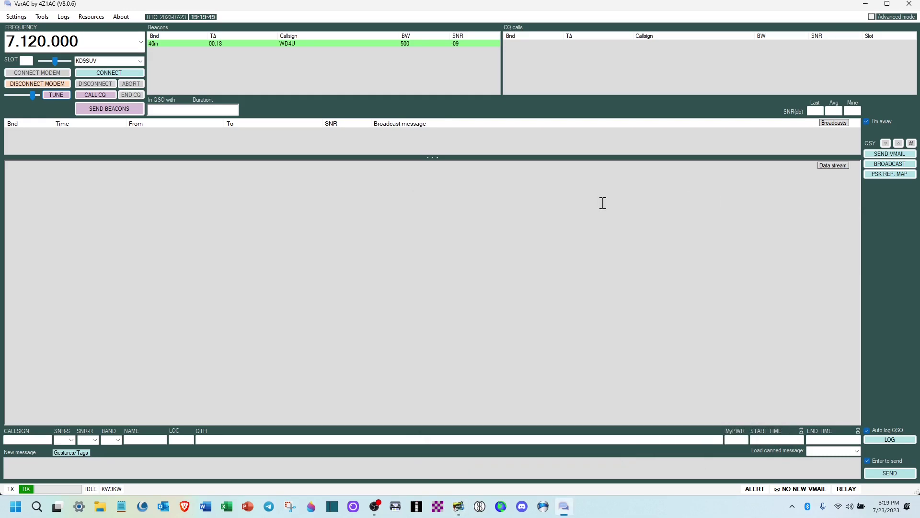